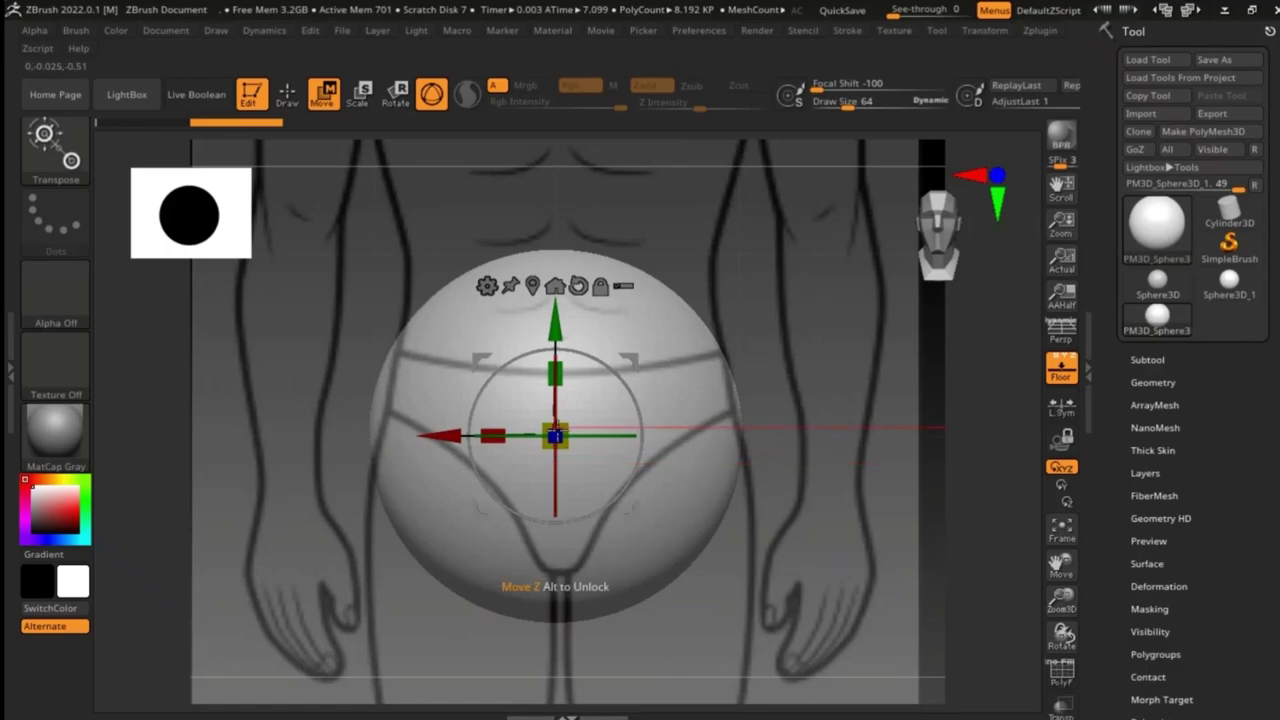
DynaMesh the sphere at resolution 40, bringing it down to about 1.086 KP
{"action": "right_click_drag", "start_coordinate": [555, 435], "coordinate": [652, 425], "text": "ctrl"}
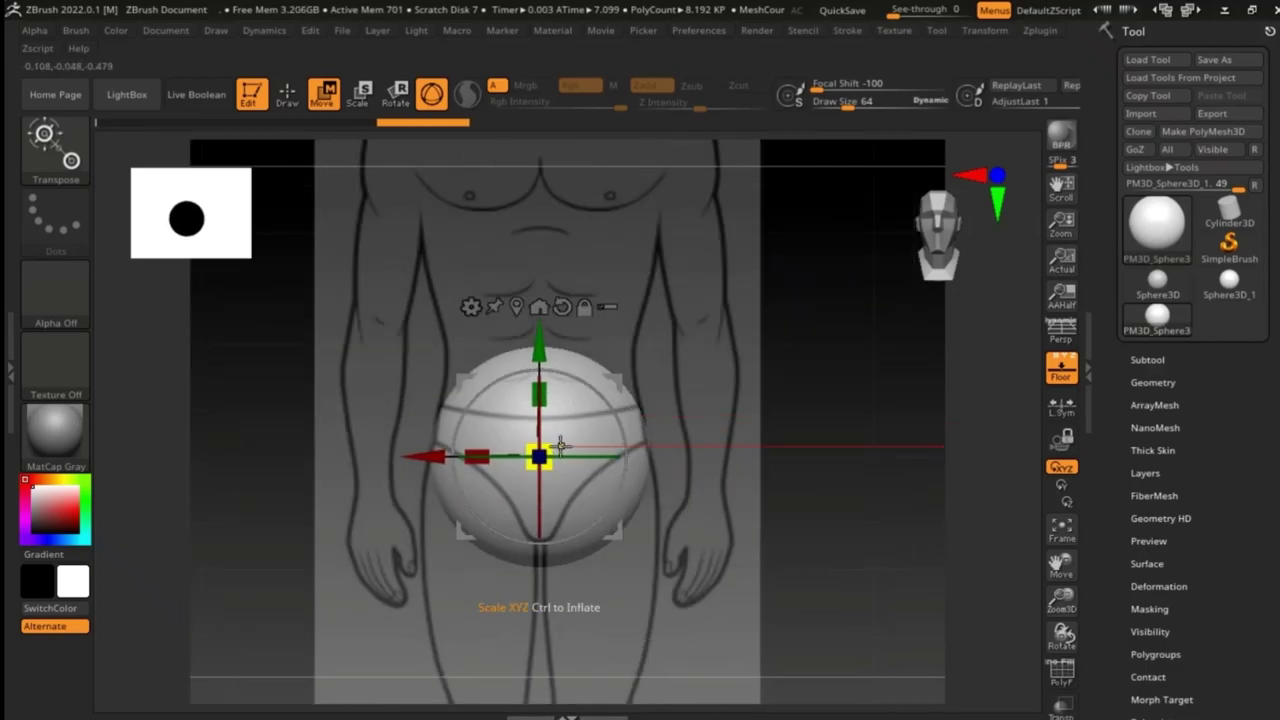
{"action": "right_click_drag", "start_coordinate": [560, 445], "coordinate": [588, 428], "text": "ctrl"}
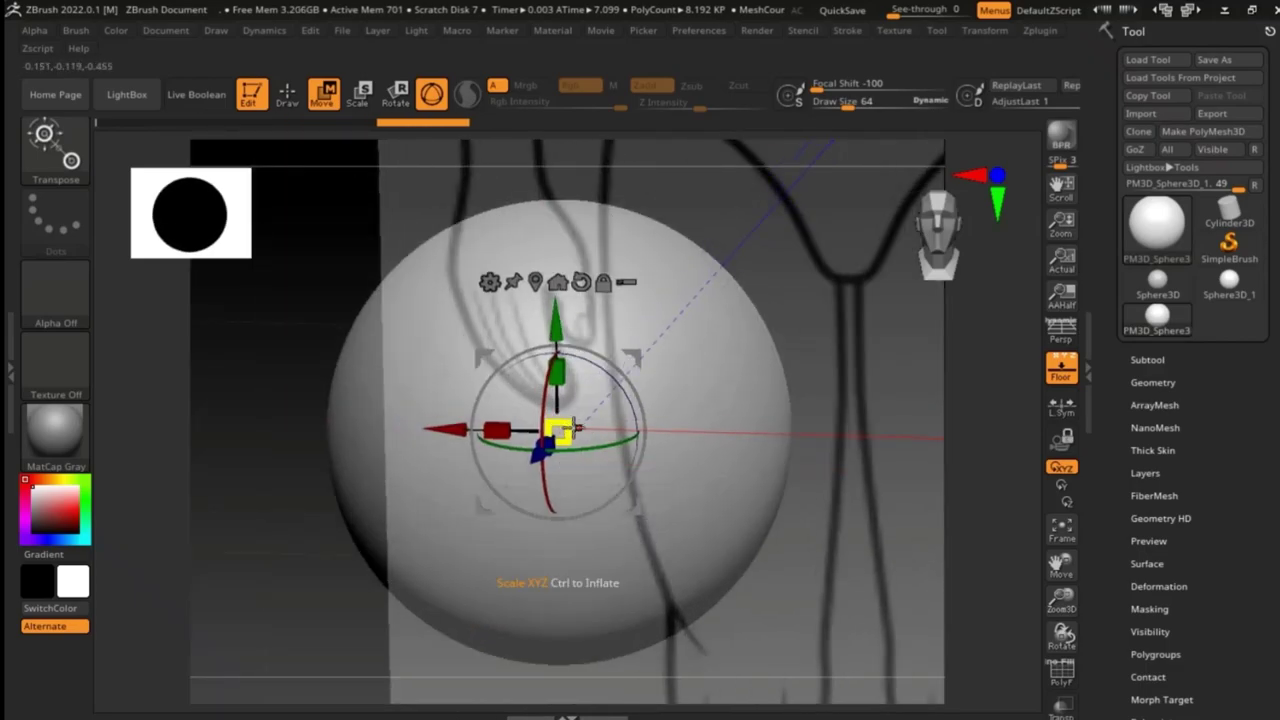
{"action": "left_click_drag", "start_coordinate": [578, 430], "coordinate": [597, 367]}
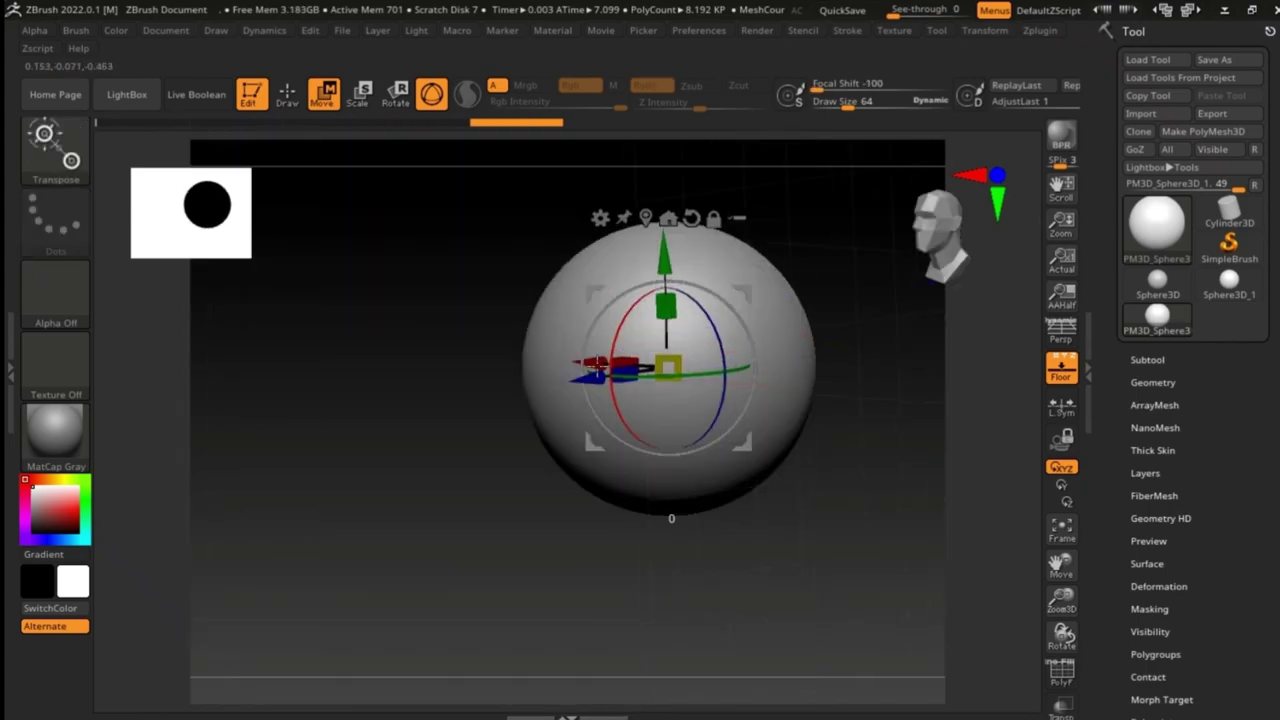
{"action": "left_click_drag", "start_coordinate": [700, 560], "coordinate": [640, 560], "text": "shift"}
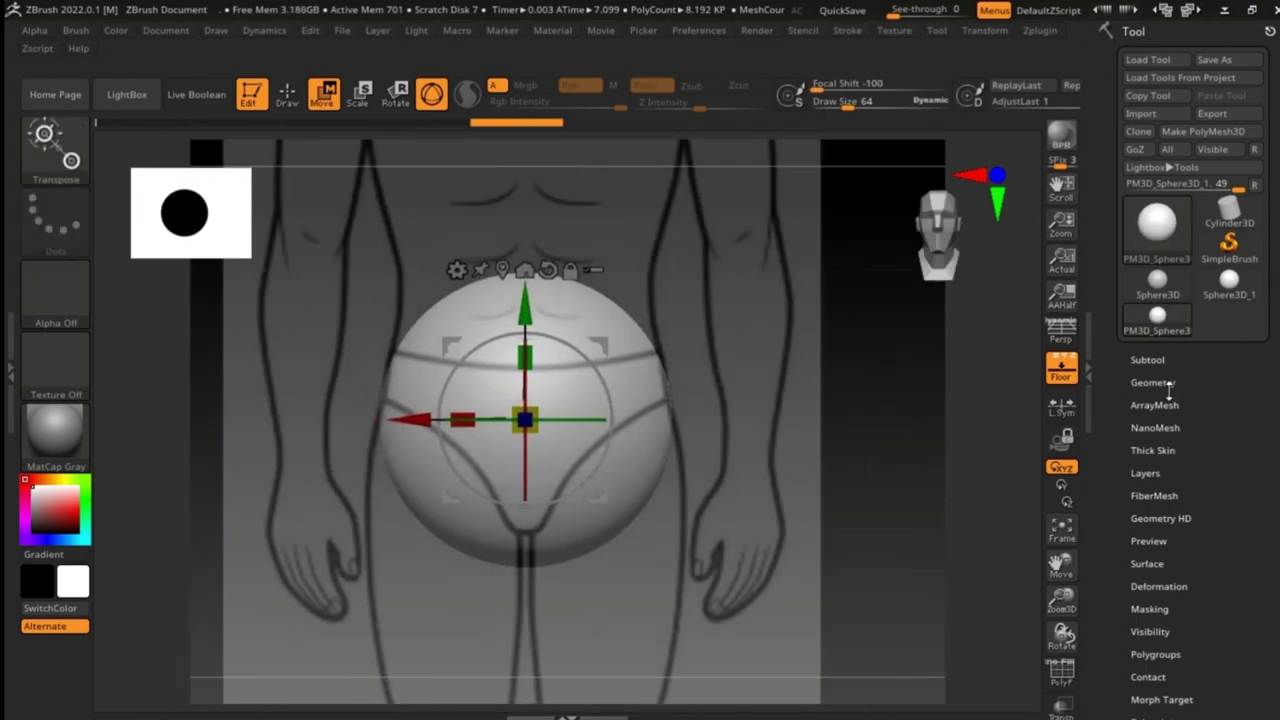
{"action": "left_click", "coordinate": [1153, 382]}
{"action": "left_click", "coordinate": [1150, 578]}
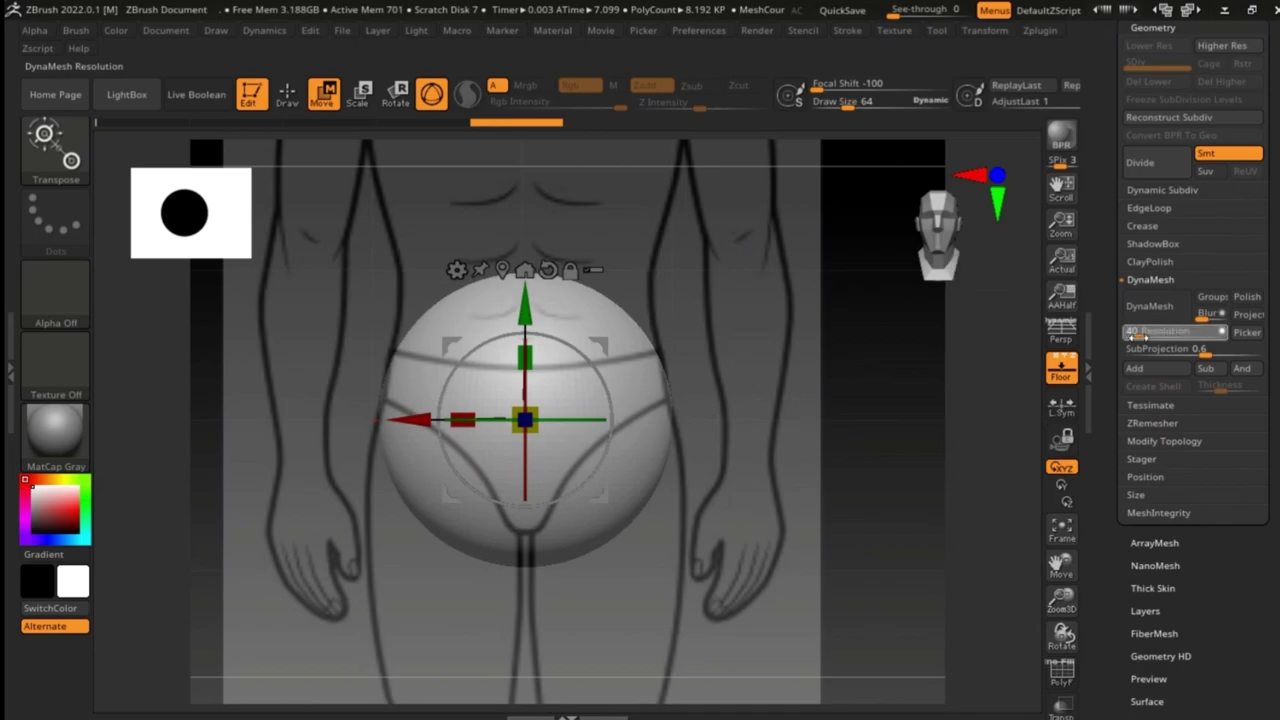
{"action": "left_click", "coordinate": [1160, 308]}
{"action": "left_click", "coordinate": [985, 30]}
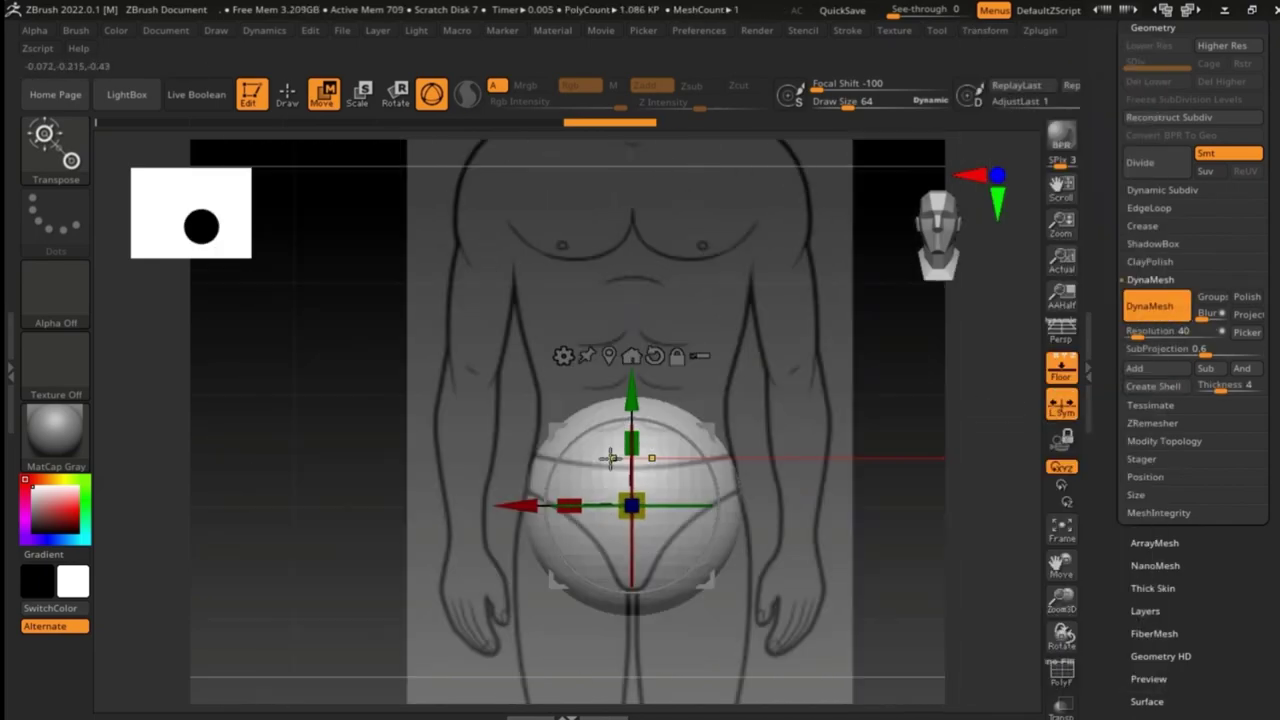
With the Move brush at size about 195, pull the sphere's top up and widen its sides
{"action": "key", "text": "b"}
{"action": "left_click", "coordinate": [1010, 464]}
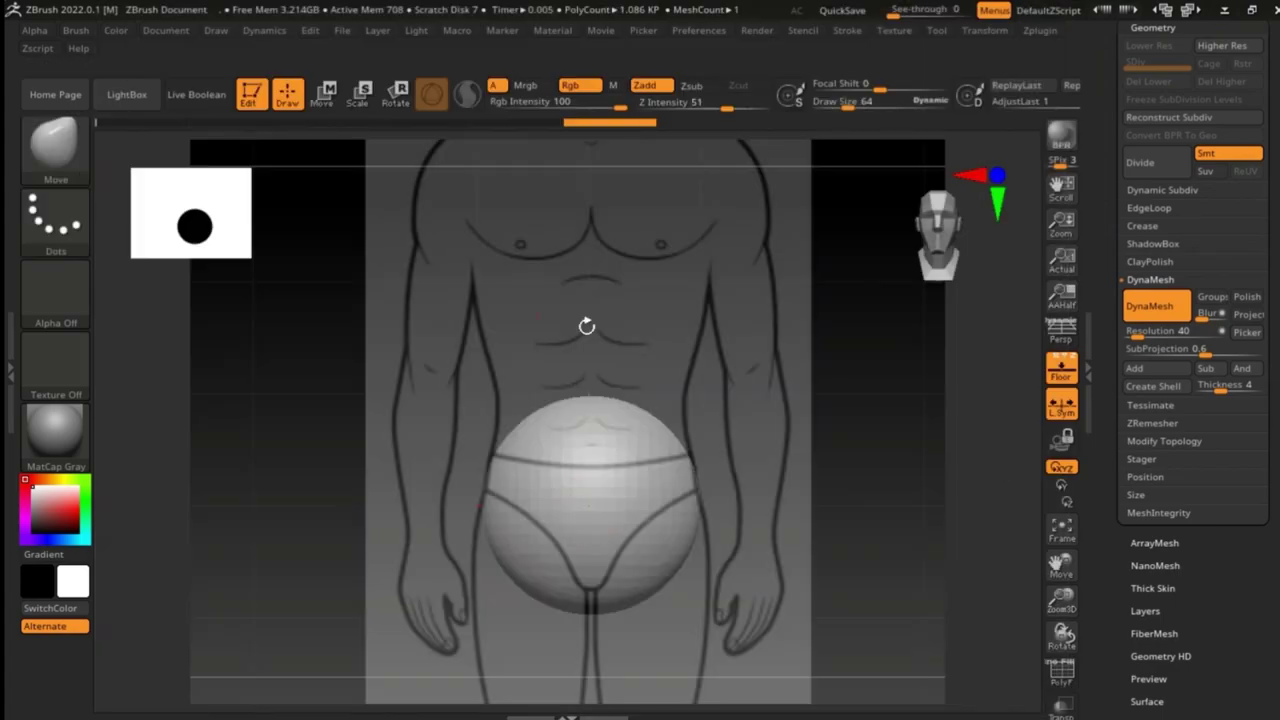
{"action": "right_click", "coordinate": [595, 340]}
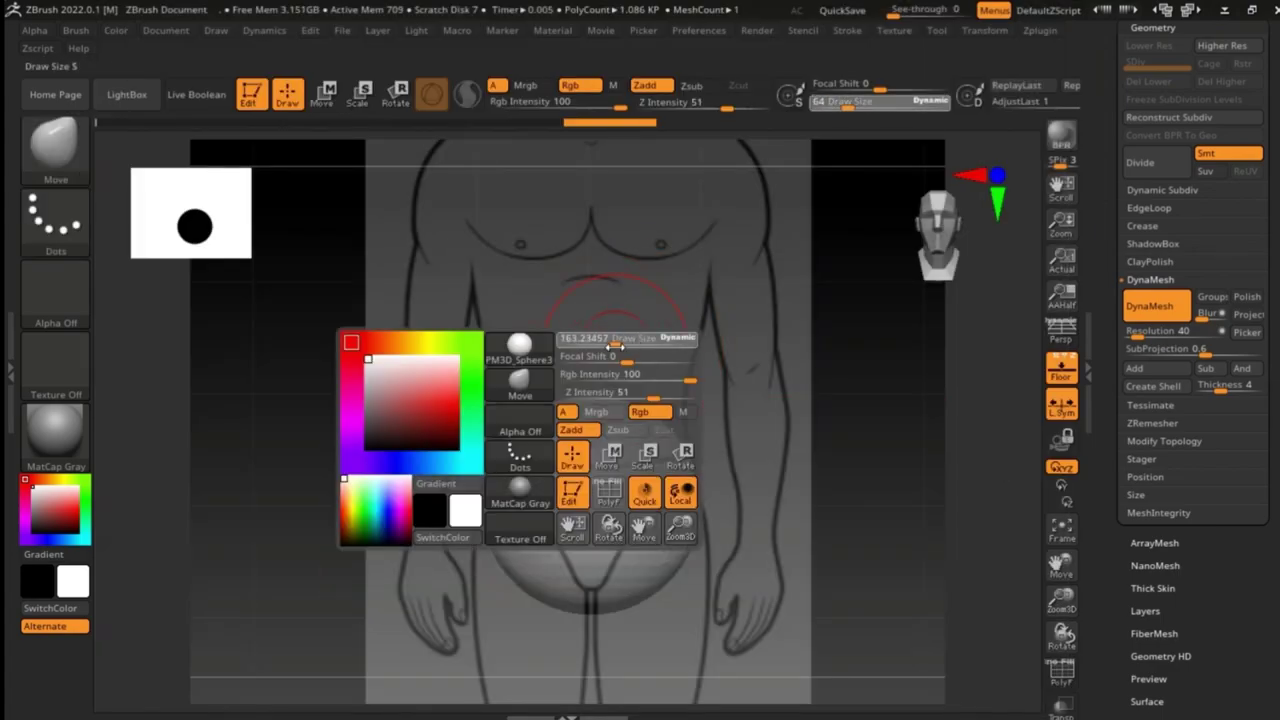
{"action": "key", "text": "plus"}
{"action": "left_click_drag", "start_coordinate": [657, 471], "coordinate": [688, 374]}
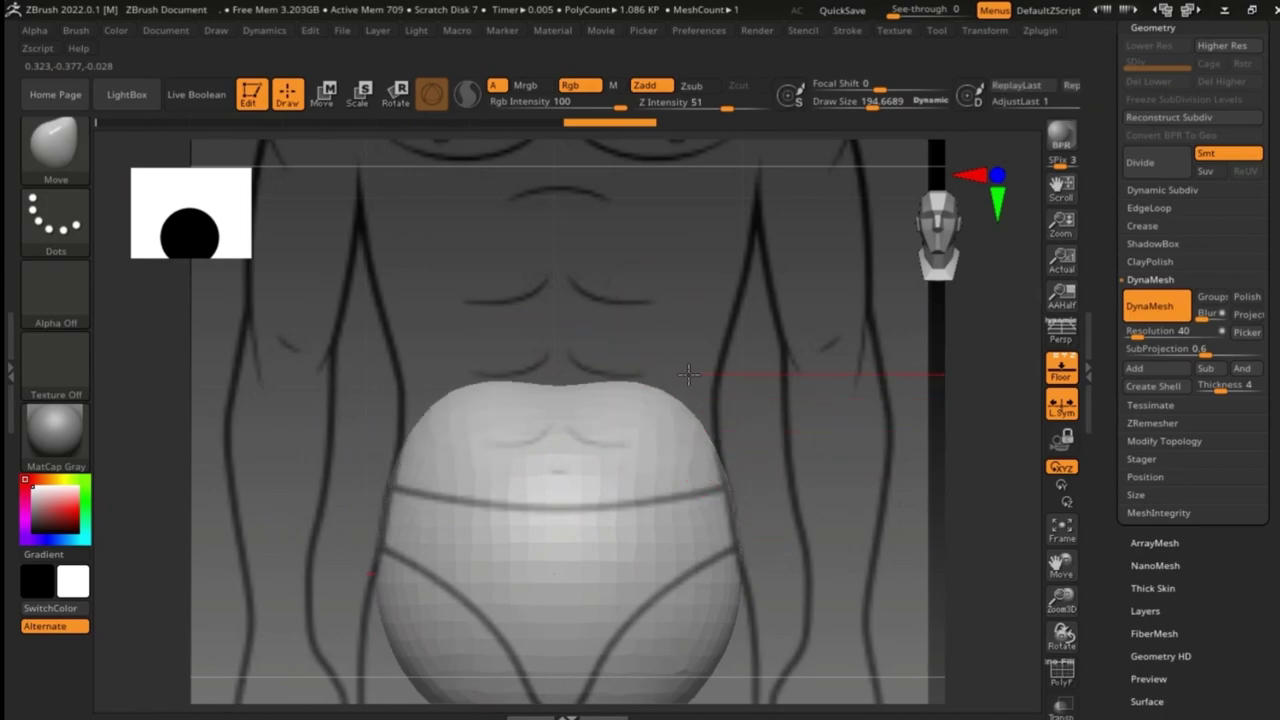
{"action": "left_click_drag", "start_coordinate": [650, 440], "coordinate": [700, 430]}
{"action": "left_click_drag", "start_coordinate": [440, 420], "coordinate": [400, 420]}
{"action": "left_click_drag", "start_coordinate": [600, 300], "coordinate": [713, 249]}
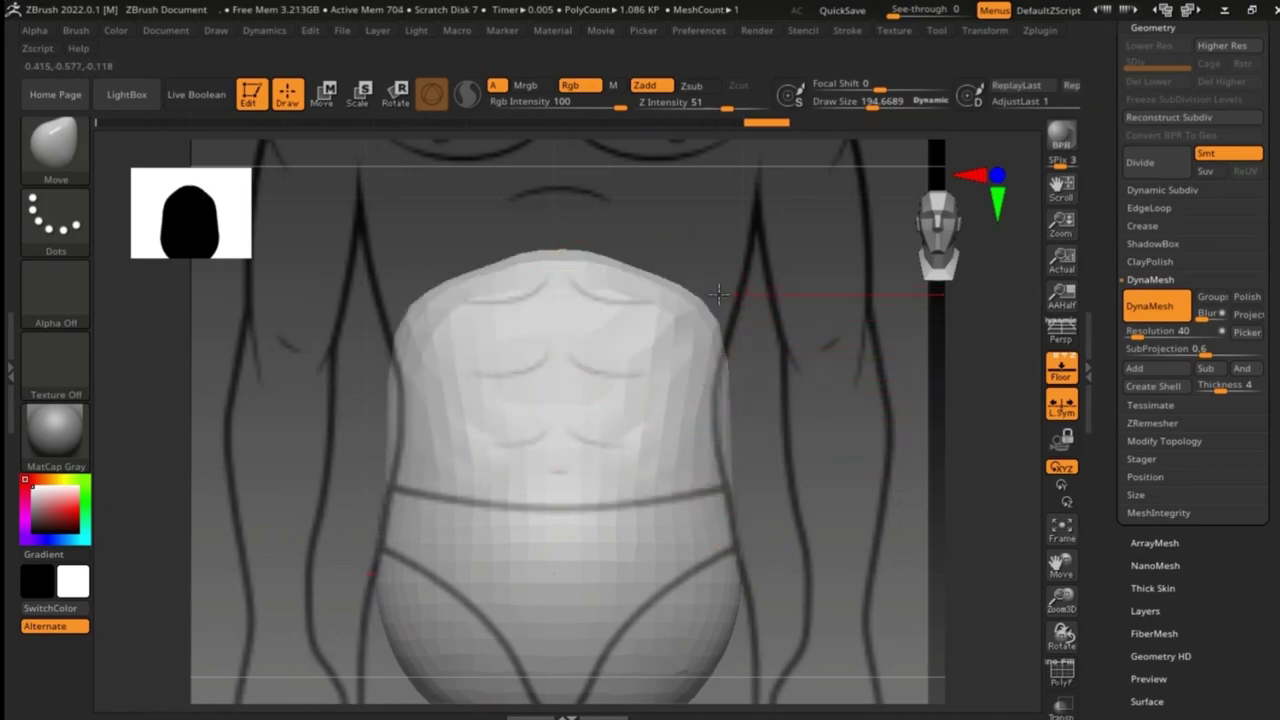
{"action": "mouse_move", "coordinate": [713, 249]}
{"action": "right_mouse_down", "text": "alt"}
{"action": "mouse_move", "coordinate": [543, 371]}
{"action": "mouse_move", "coordinate": [520, 330]}
{"action": "right_mouse_up", "text": "alt"}
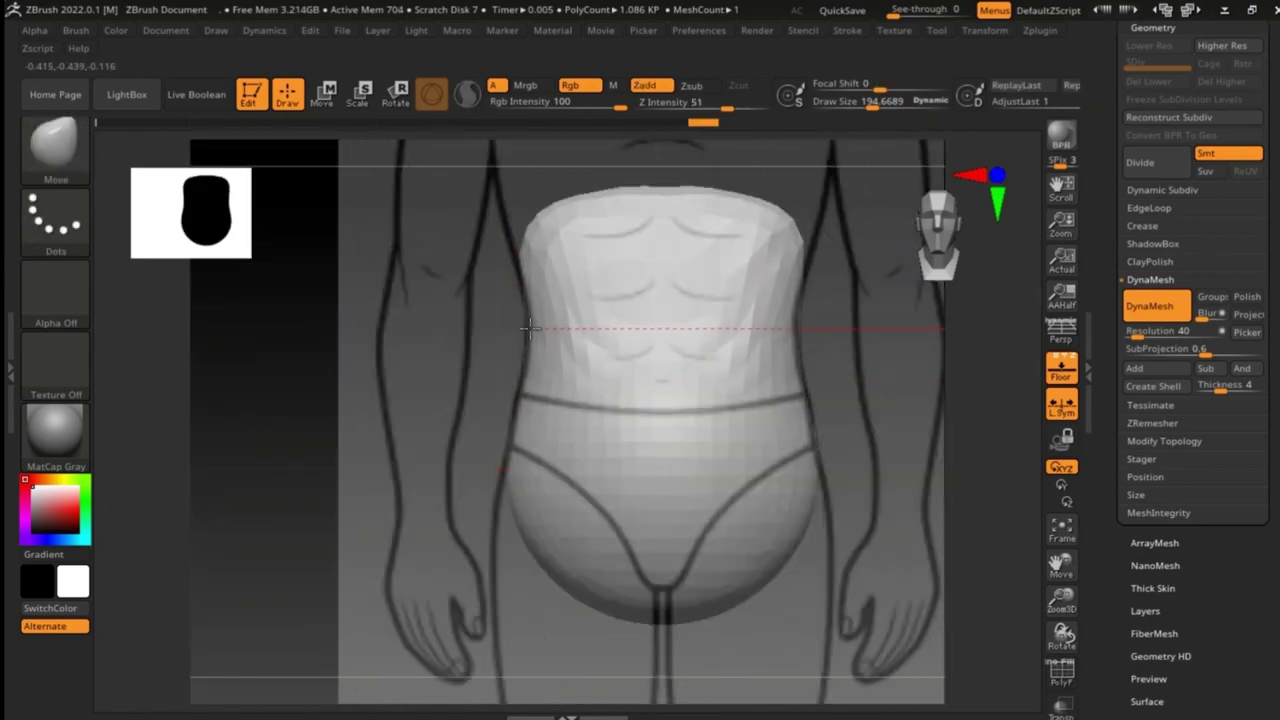
From a side view, pull in the bulge to taper the torso's profile
{"action": "left_click", "coordinate": [1140, 250]}
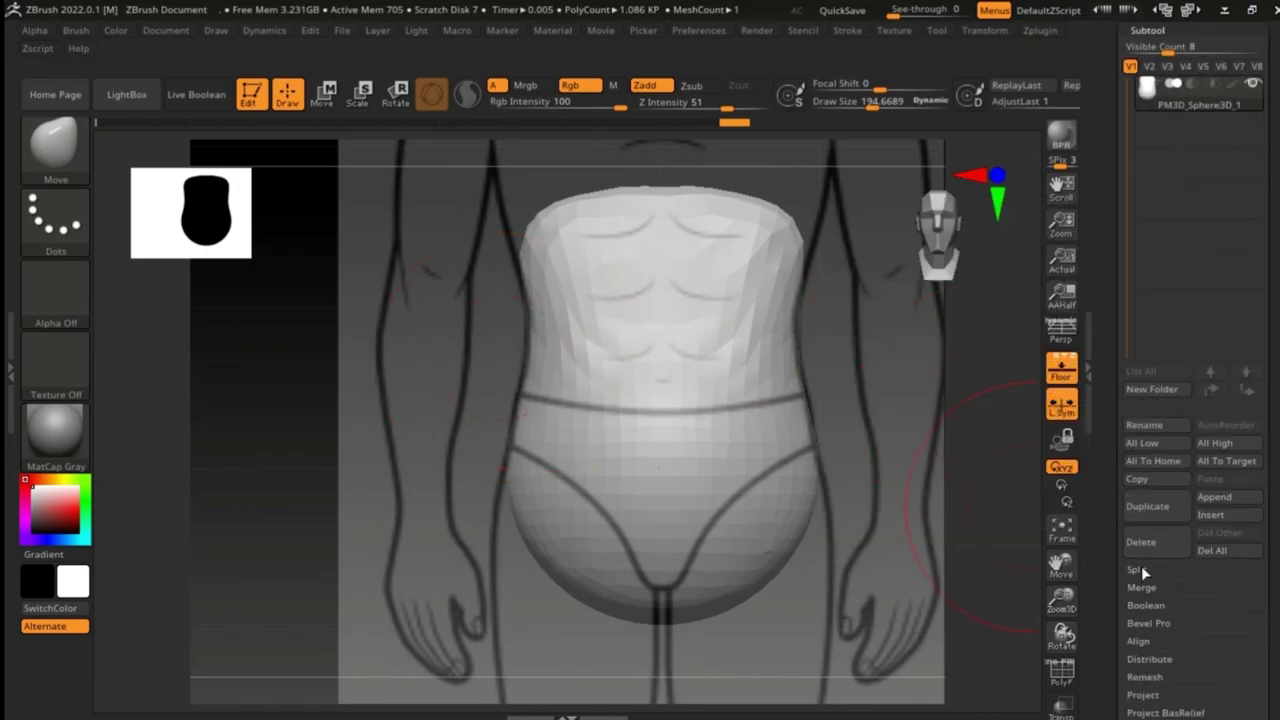
{"action": "right_click_drag", "start_coordinate": [557, 343], "coordinate": [634, 457], "text": "shift"}
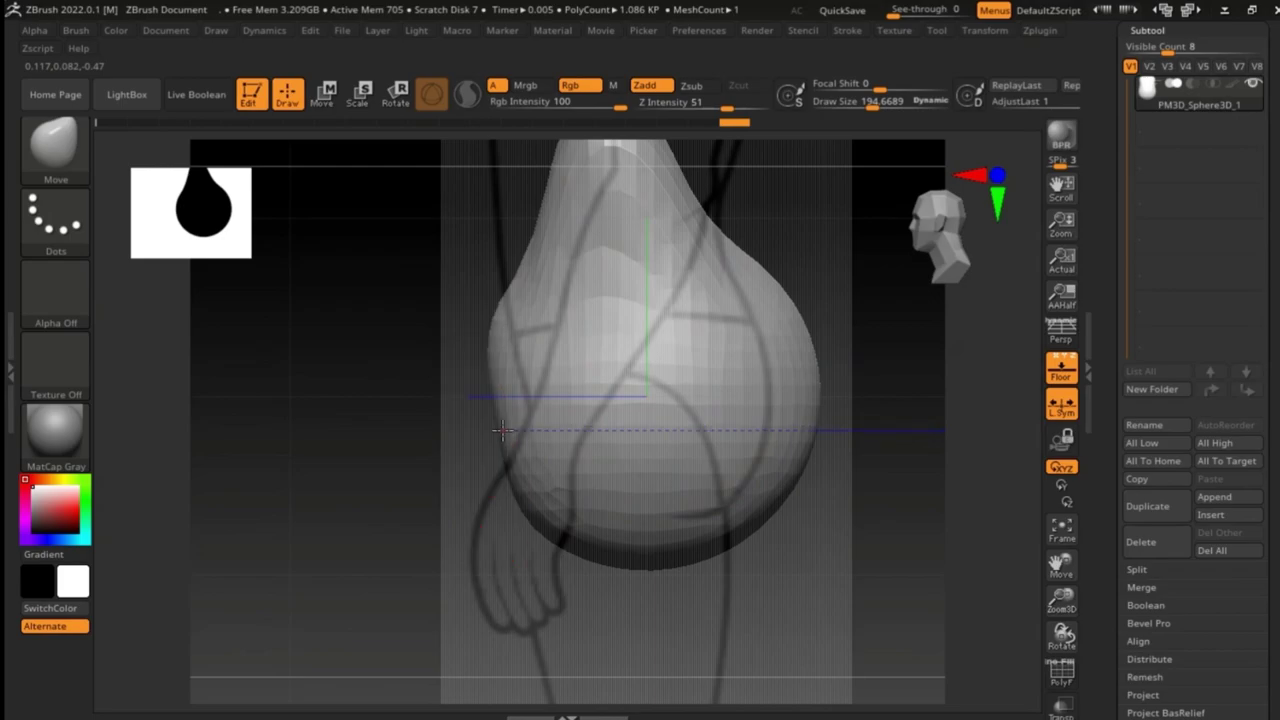
{"action": "left_click_drag", "start_coordinate": [826, 413], "coordinate": [735, 278]}
{"action": "right_click_drag", "start_coordinate": [745, 510], "coordinate": [577, 300]}
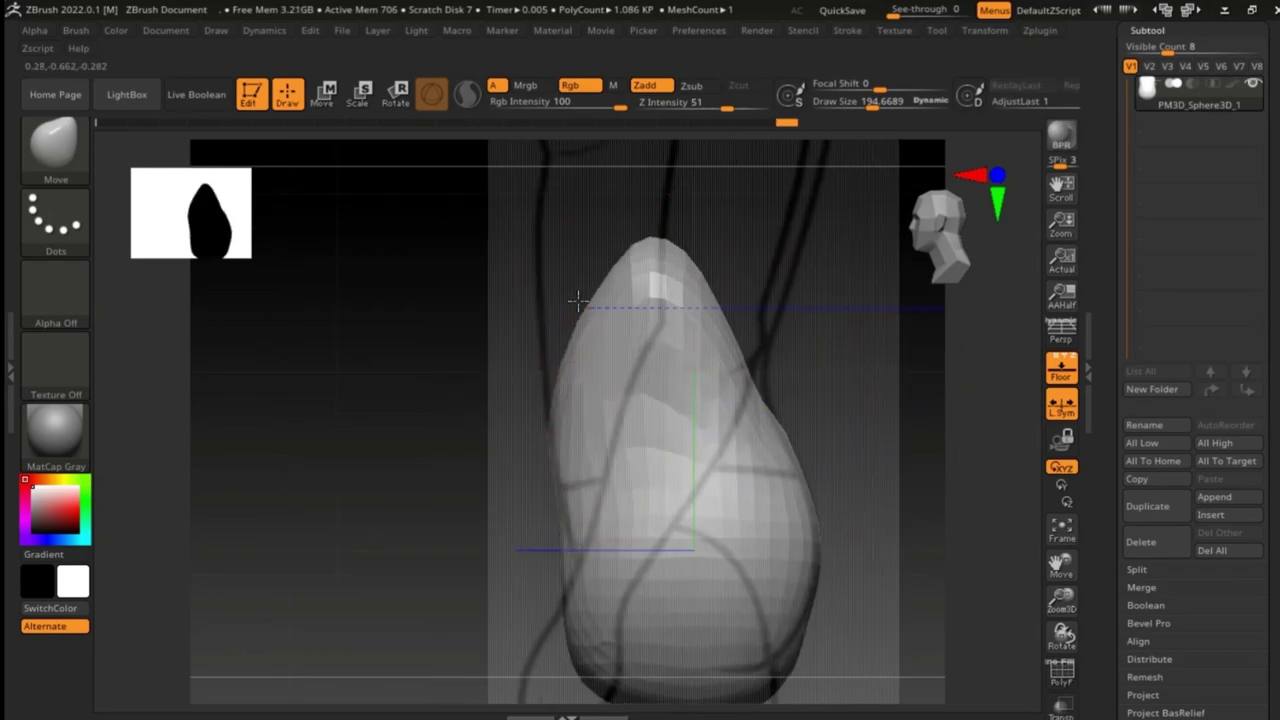
{"action": "right_click_drag", "start_coordinate": [755, 345], "coordinate": [590, 284]}
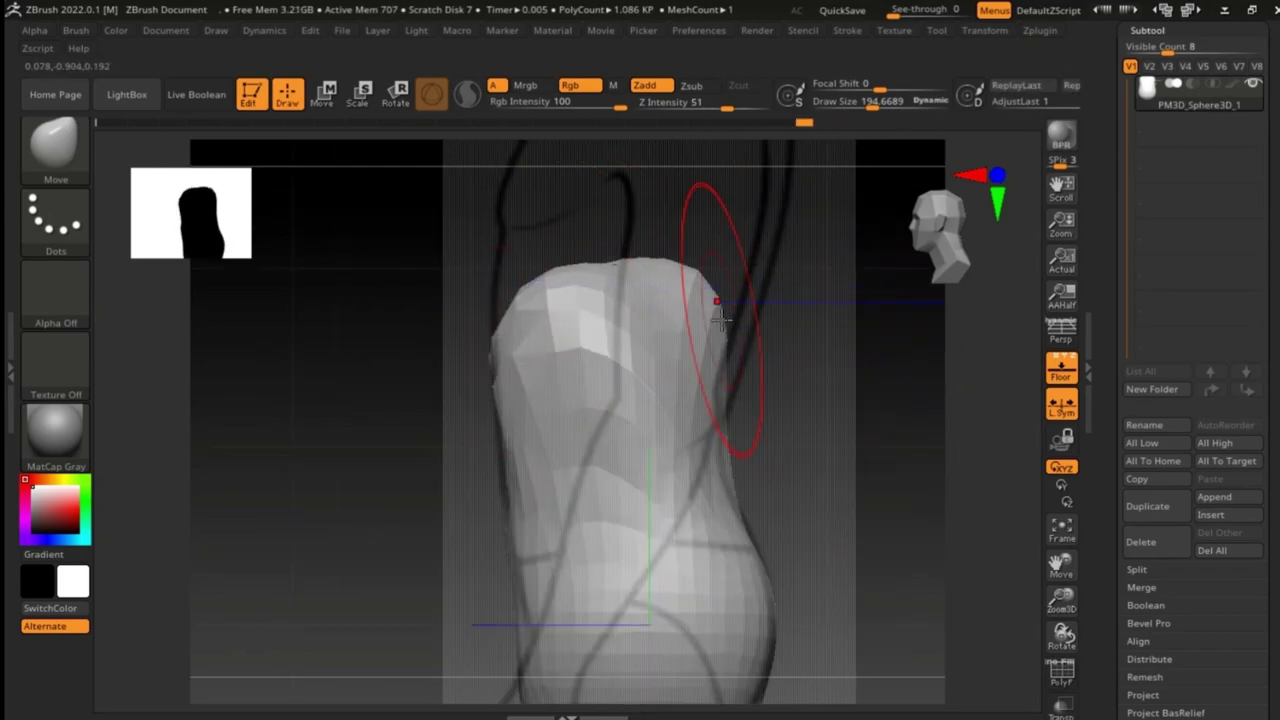
{"action": "right_click_drag", "start_coordinate": [719, 318], "coordinate": [571, 457], "text": "shift"}
{"action": "mouse_move", "coordinate": [634, 400]}
{"action": "right_mouse_down", "text": "shift"}
{"action": "mouse_move", "coordinate": [614, 391]}
{"action": "mouse_move", "coordinate": [613, 447]}
{"action": "mouse_move", "coordinate": [606, 343]}
{"action": "mouse_move", "coordinate": [650, 420]}
{"action": "right_mouse_up", "text": "shift"}
{"action": "right_click_drag", "start_coordinate": [650, 420], "coordinate": [709, 449], "text": "alt"}
Enlarge the Move brush to about 266 and shape the back and front of the shoulders
{"action": "right_click", "coordinate": [694, 405]}
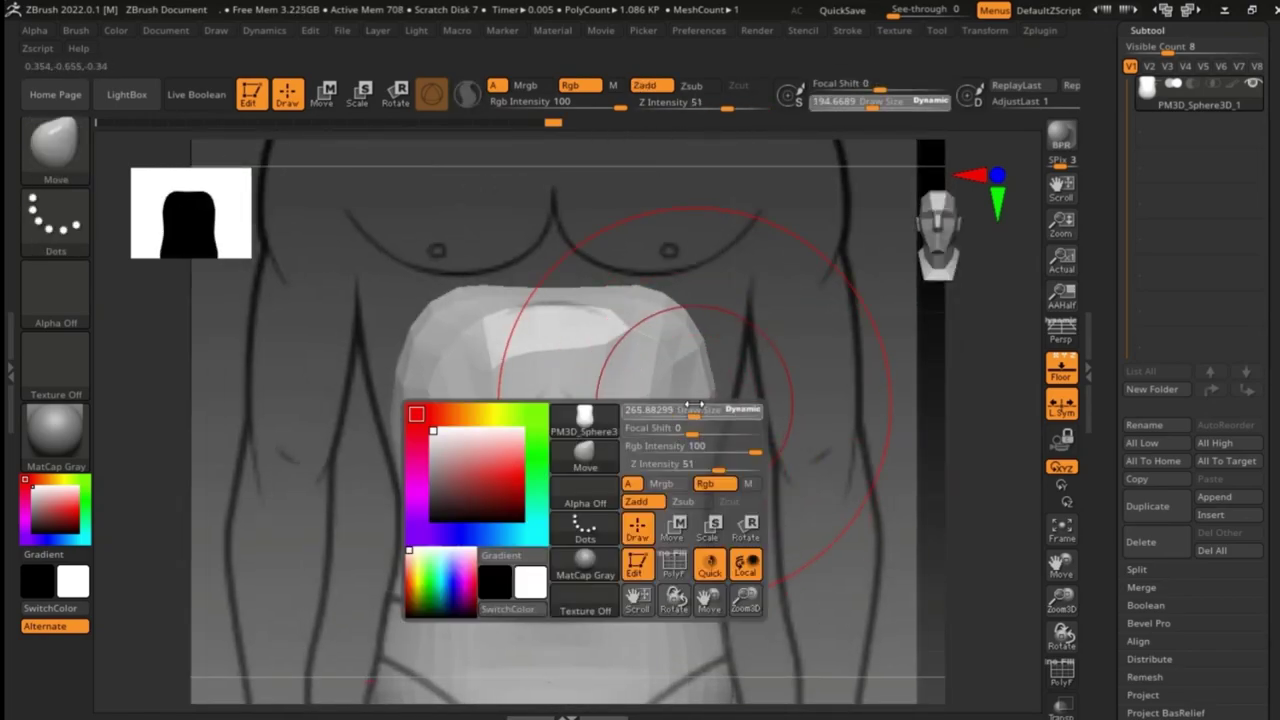
{"action": "mouse_move", "coordinate": [694, 405]}
{"action": "right_mouse_down", "text": "alt"}
{"action": "mouse_move", "coordinate": [720, 380]}
{"action": "mouse_move", "coordinate": [771, 483]}
{"action": "right_mouse_up", "text": "alt"}
{"action": "mouse_move", "coordinate": [703, 237]}
{"action": "right_mouse_down", "text": "alt"}
{"action": "mouse_move", "coordinate": [768, 298]}
{"action": "mouse_move", "coordinate": [757, 457]}
{"action": "mouse_move", "coordinate": [677, 357]}
{"action": "mouse_move", "coordinate": [557, 329]}
{"action": "mouse_move", "coordinate": [645, 505]}
{"action": "right_mouse_up", "text": "alt"}
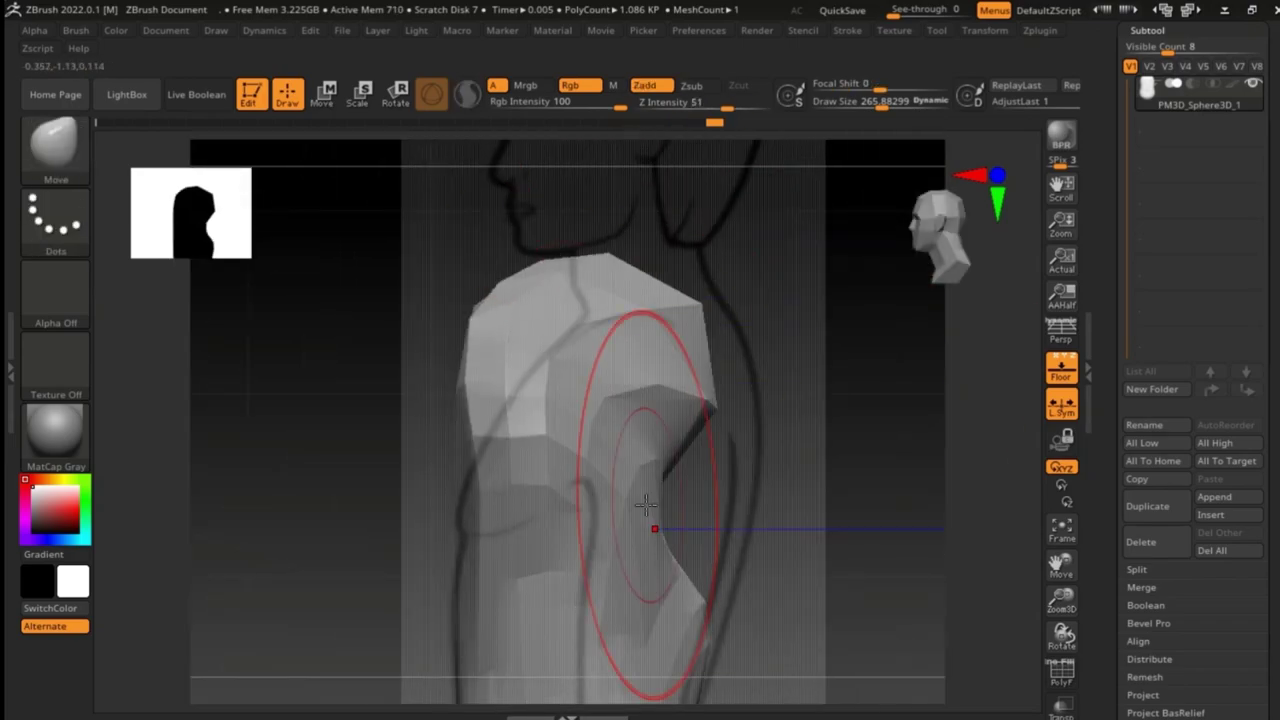
{"action": "left_click_drag", "start_coordinate": [645, 505], "coordinate": [745, 360]}
{"action": "left_click_drag", "start_coordinate": [480, 320], "coordinate": [545, 318]}
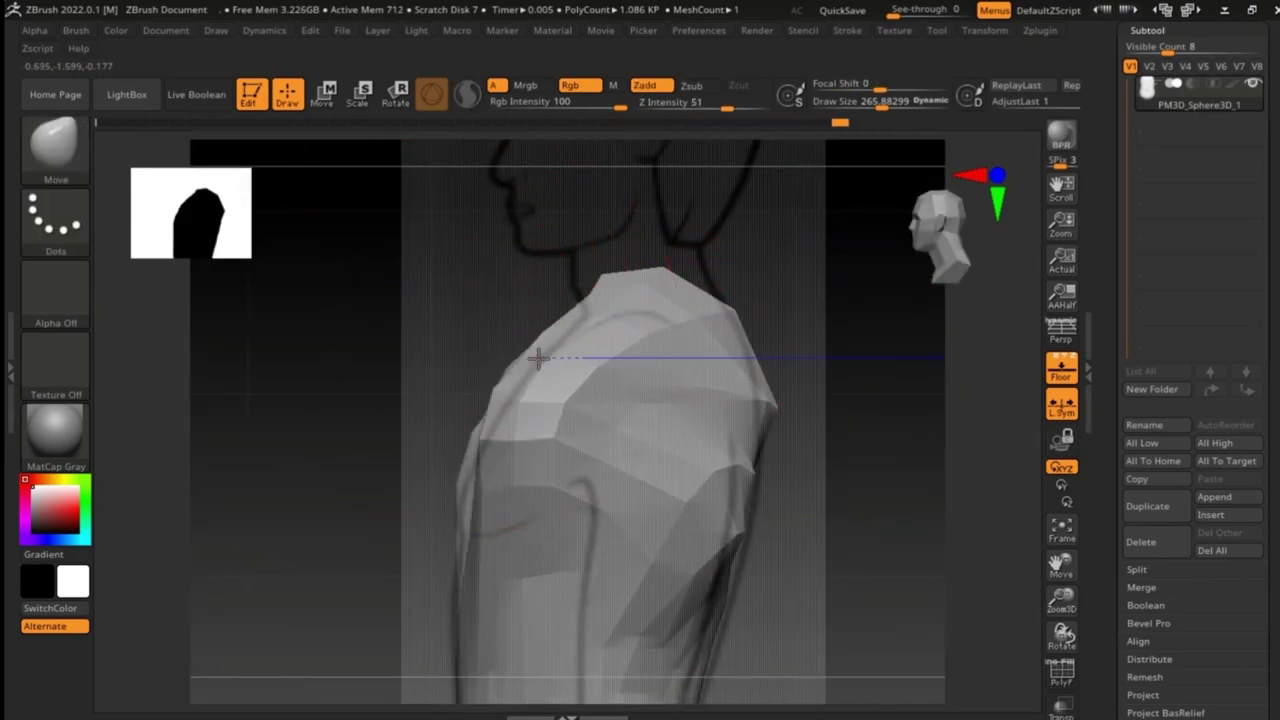
{"action": "right_click_drag", "start_coordinate": [537, 358], "coordinate": [625, 461], "text": "alt"}
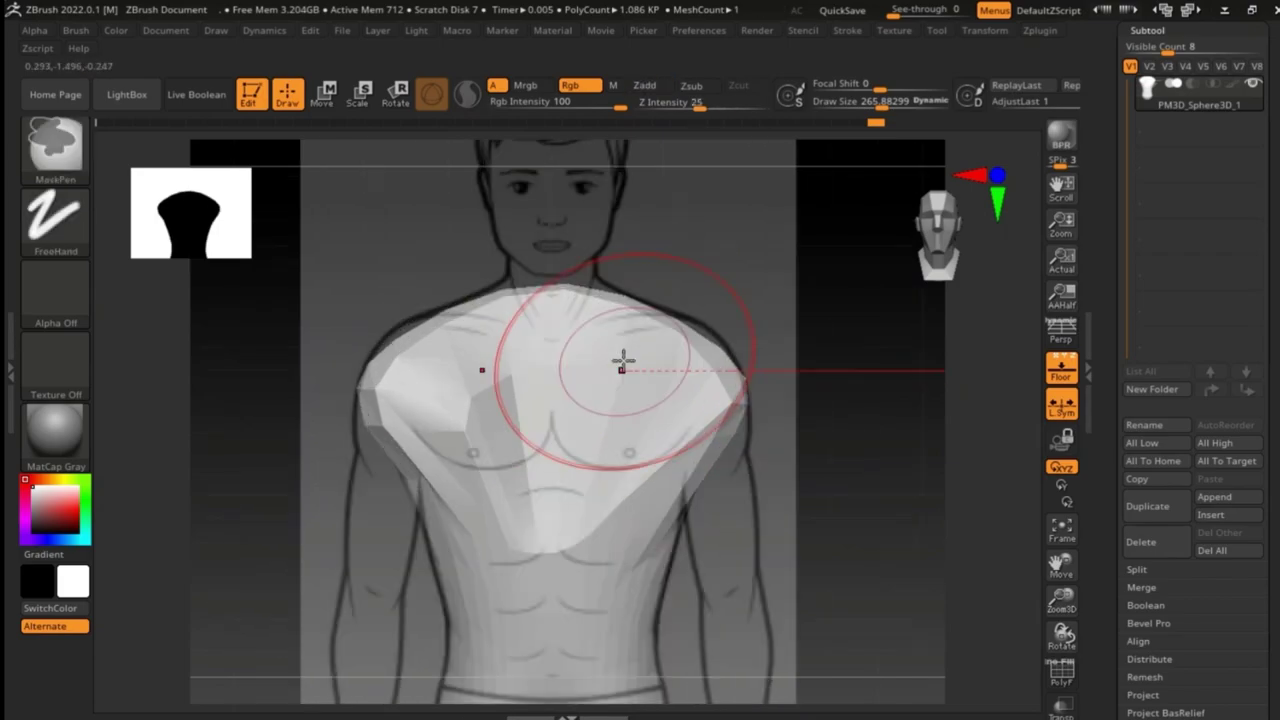
Append a Sphere3D subtool and move it up toward the shoulder with the gizmo
{"action": "left_click", "coordinate": [1215, 515]}
{"action": "left_click", "coordinate": [775, 446]}
{"action": "left_click", "coordinate": [328, 97]}
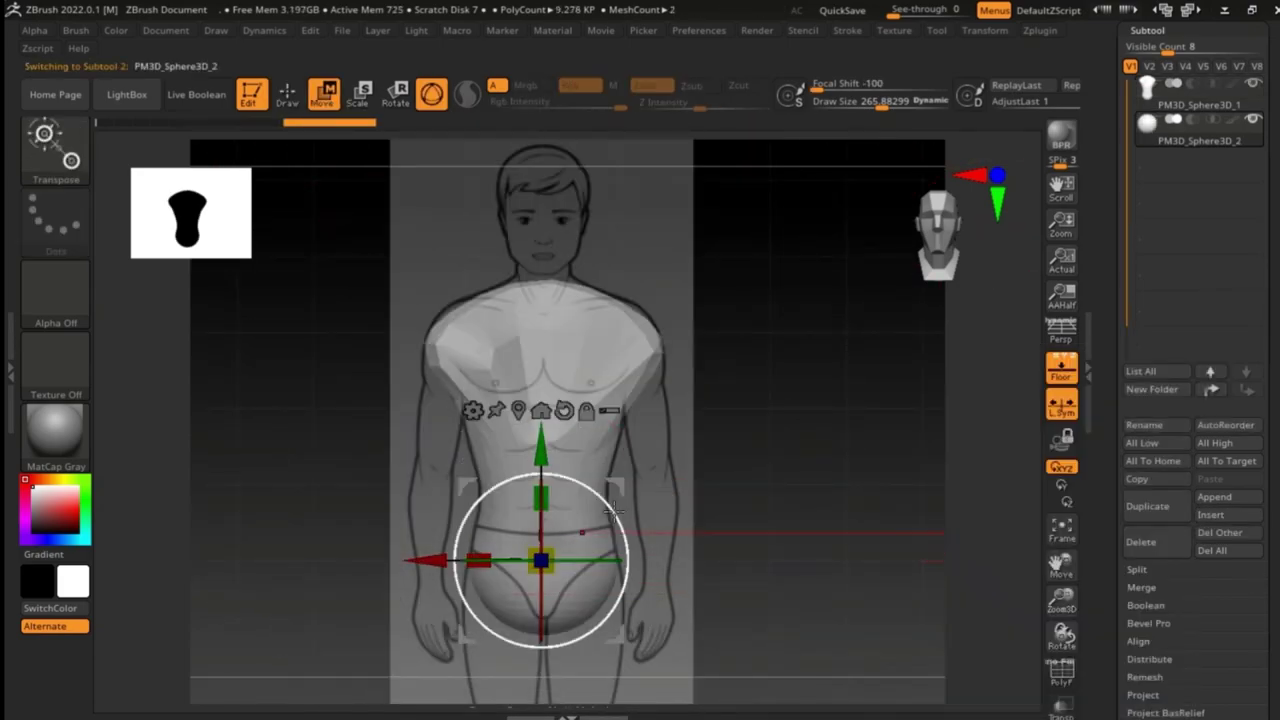
{"action": "left_click_drag", "start_coordinate": [543, 557], "coordinate": [708, 257]}
{"action": "left_click", "coordinate": [645, 380], "text": "alt"}
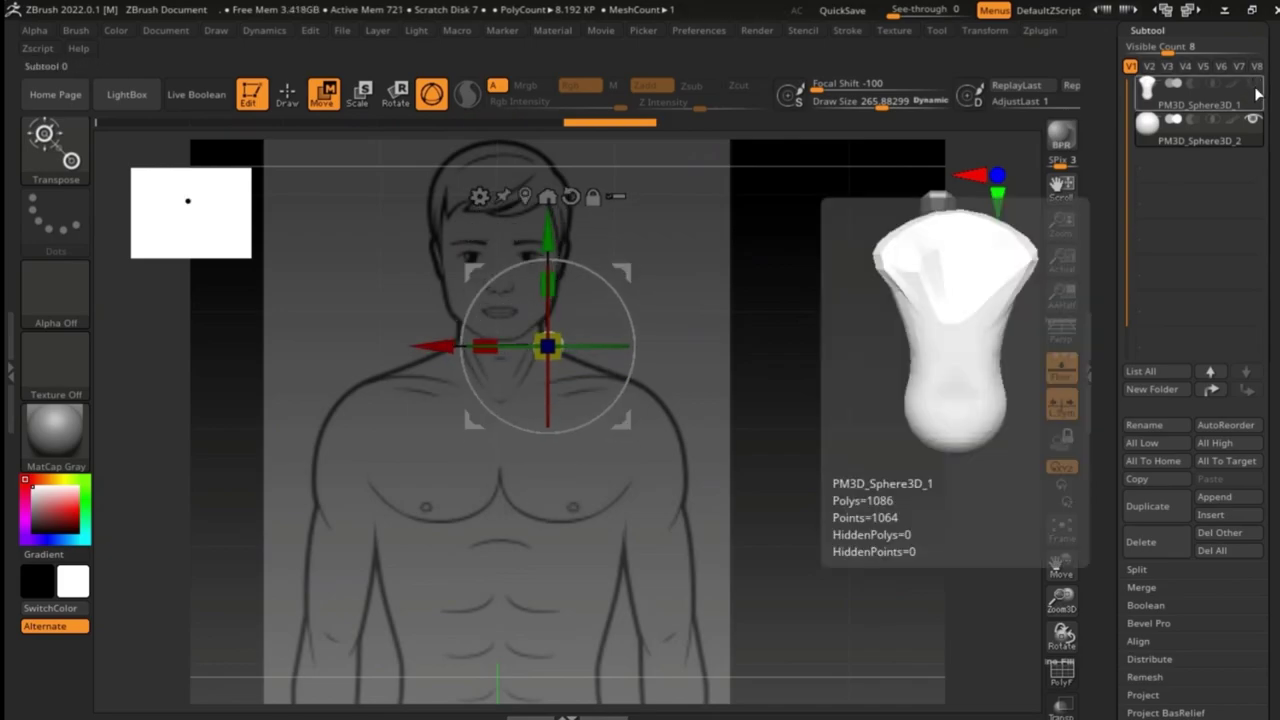
Check the Draw Front-Back settings, then delete the sphere subtool and confirm the warning
{"action": "scroll", "coordinate": [548, 347], "scroll_direction": "up", "scroll_amount": 3}
{"action": "left_click_drag", "start_coordinate": [700, 400], "coordinate": [575, 347]}
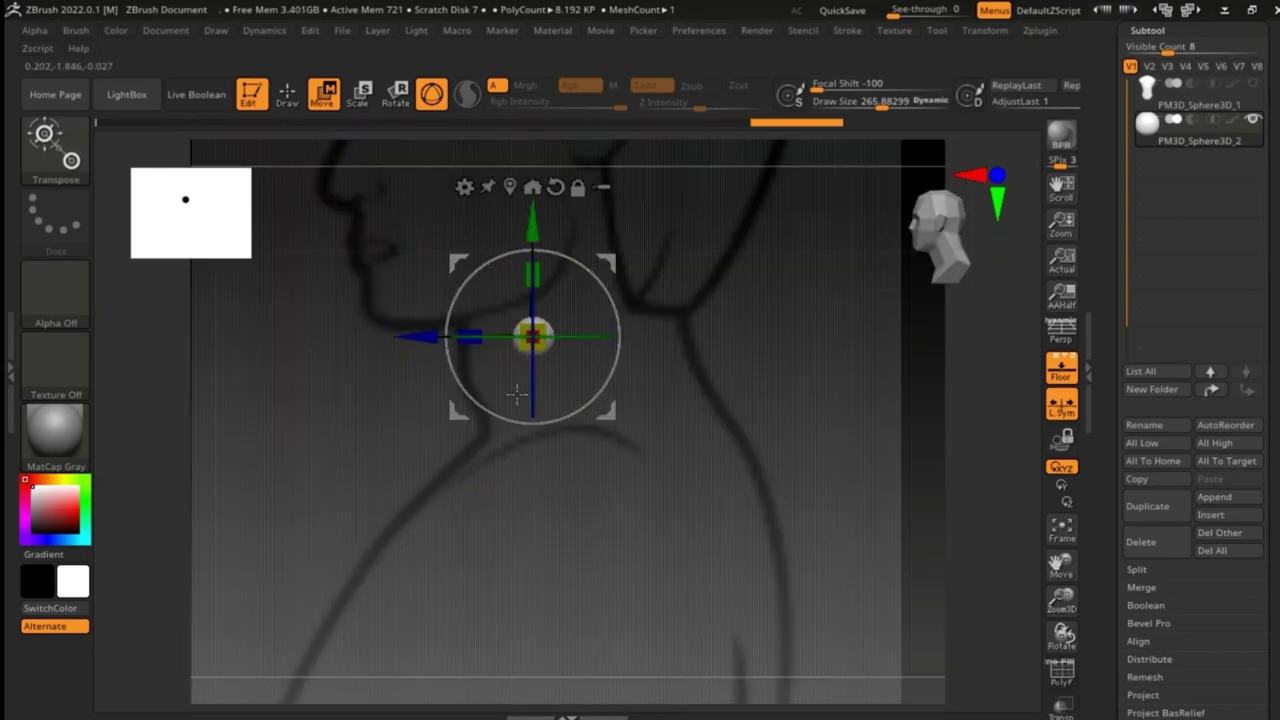
{"action": "key", "text": "e"}
{"action": "left_click_drag", "start_coordinate": [517, 393], "coordinate": [680, 327]}
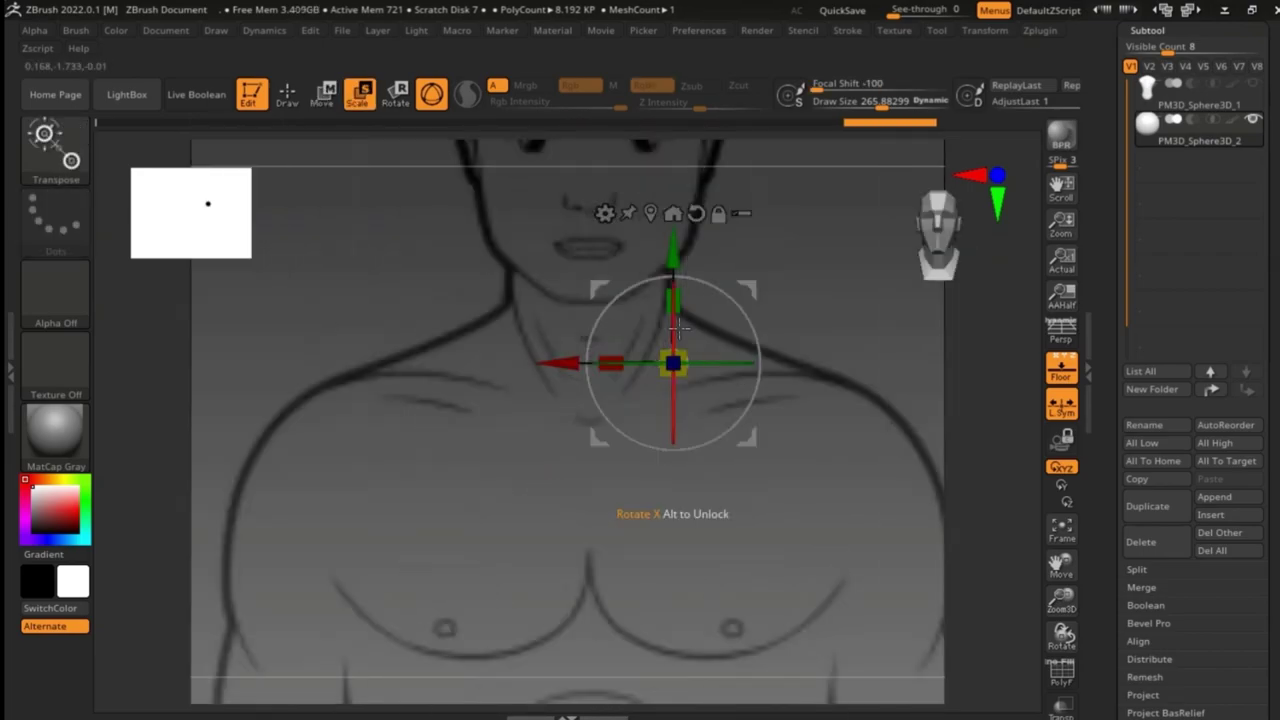
{"action": "left_click", "coordinate": [216, 30]}
{"action": "scroll", "coordinate": [300, 350], "scroll_direction": "down", "scroll_amount": 3}
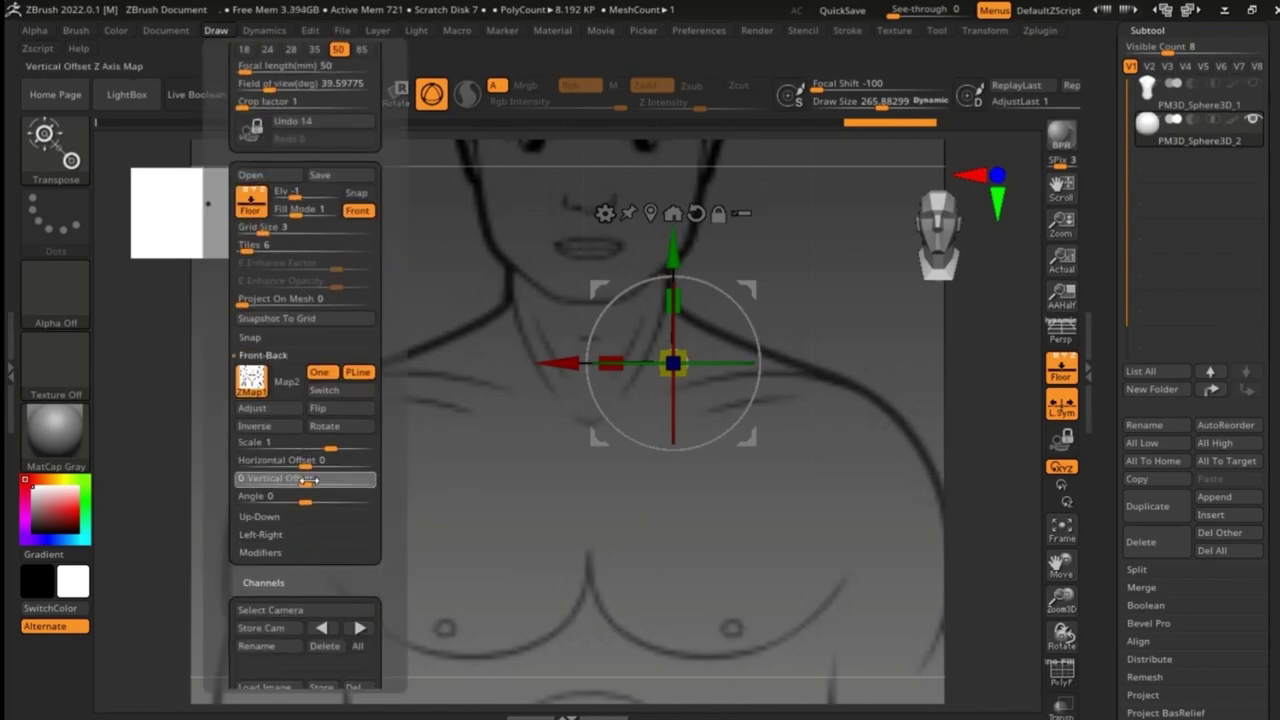
{"action": "left_click_drag", "start_coordinate": [560, 470], "coordinate": [537, 475]}
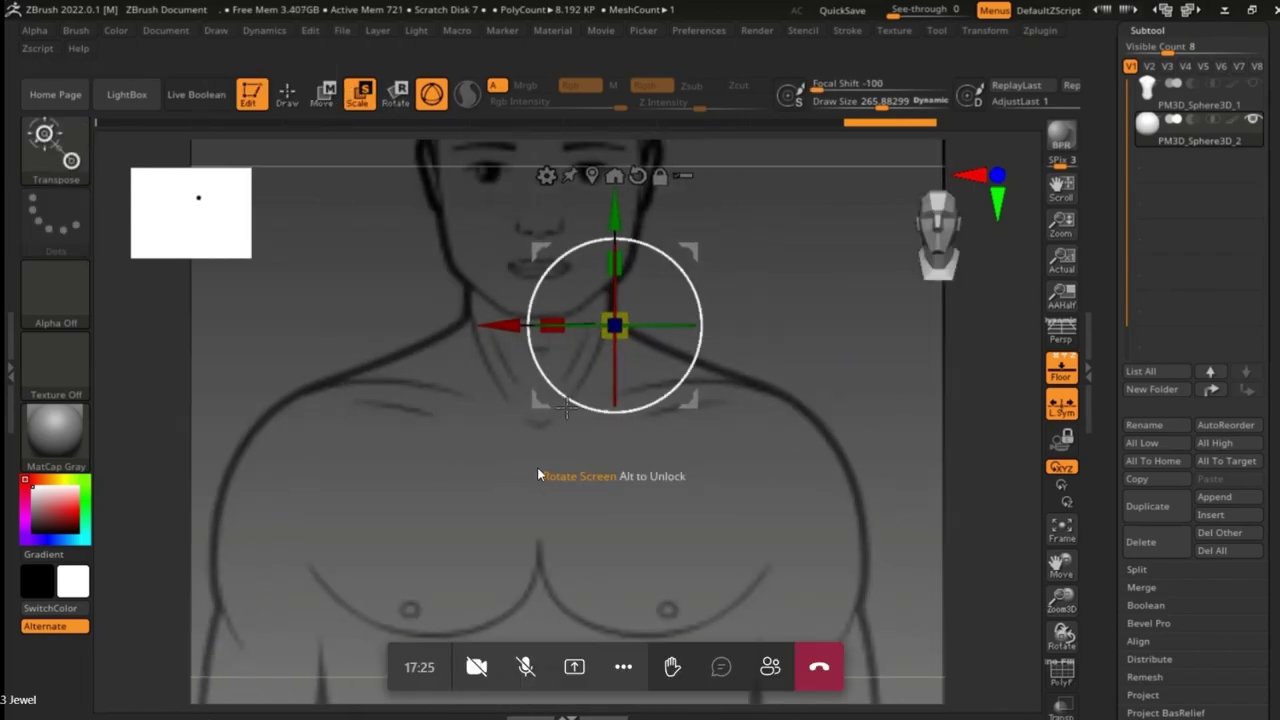
{"action": "left_click", "coordinate": [1141, 541]}
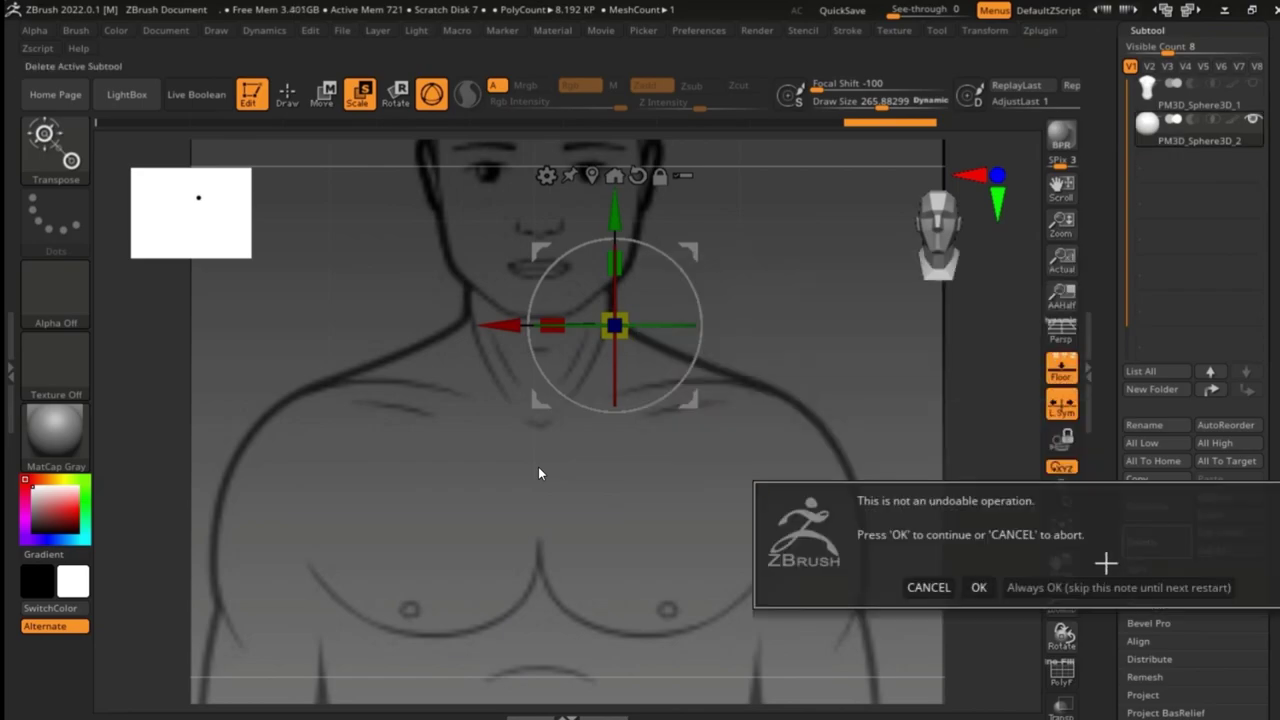
{"action": "left_click", "coordinate": [975, 588]}
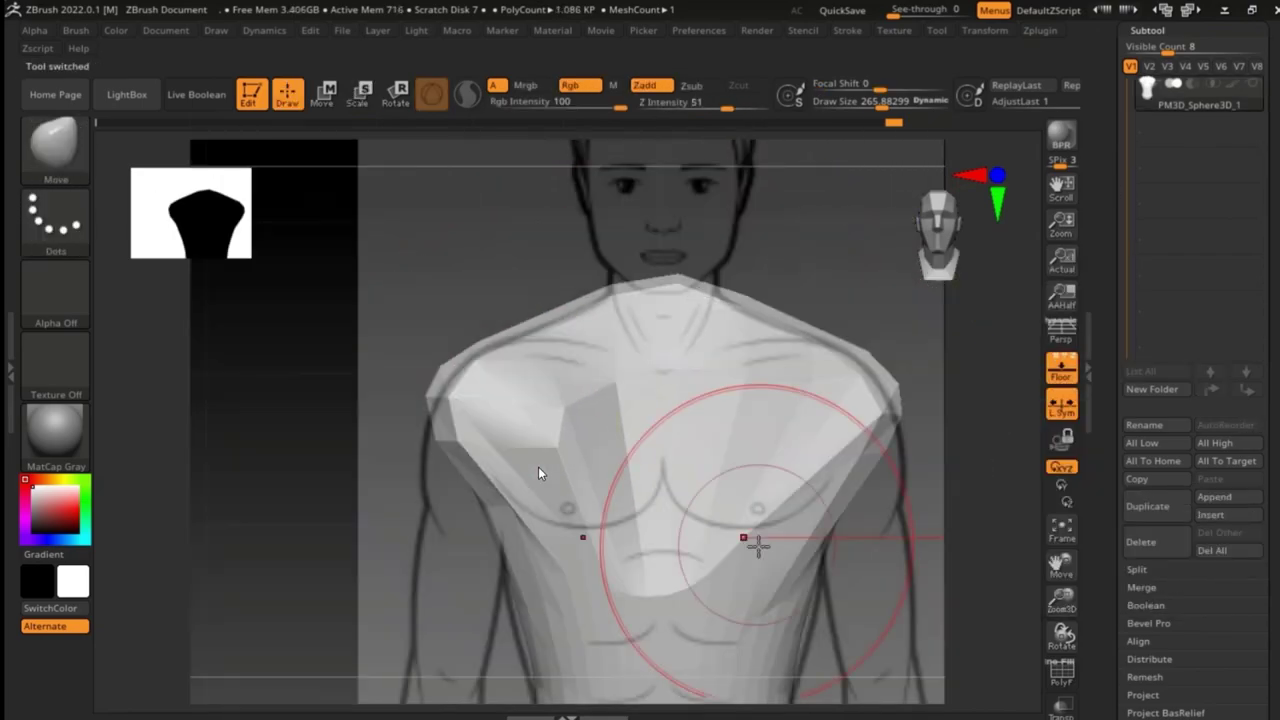
Zoom out to see the whole blocky torso mesh from the front
{"action": "left_click_drag", "start_coordinate": [743, 397], "coordinate": [742, 372]}
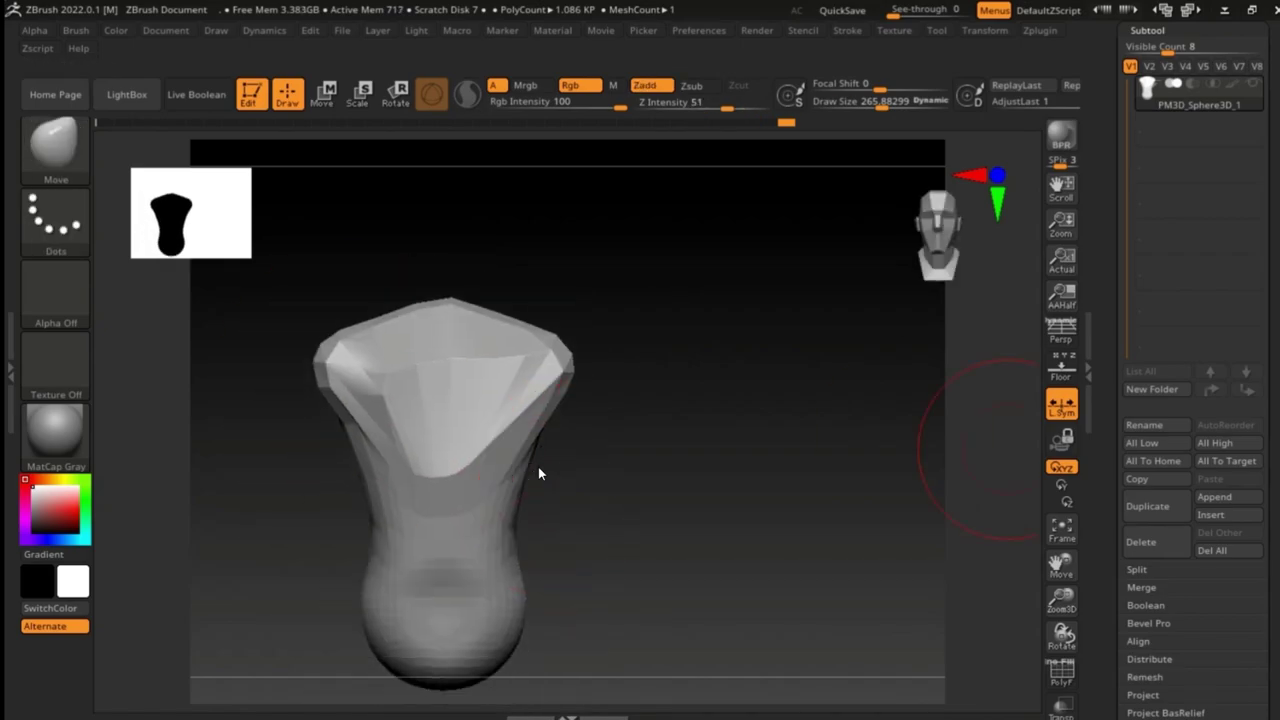
DynaMesh the torso at resolution 80 and smooth its dented top into a rounded shape
{"action": "key", "text": "ctrl"}
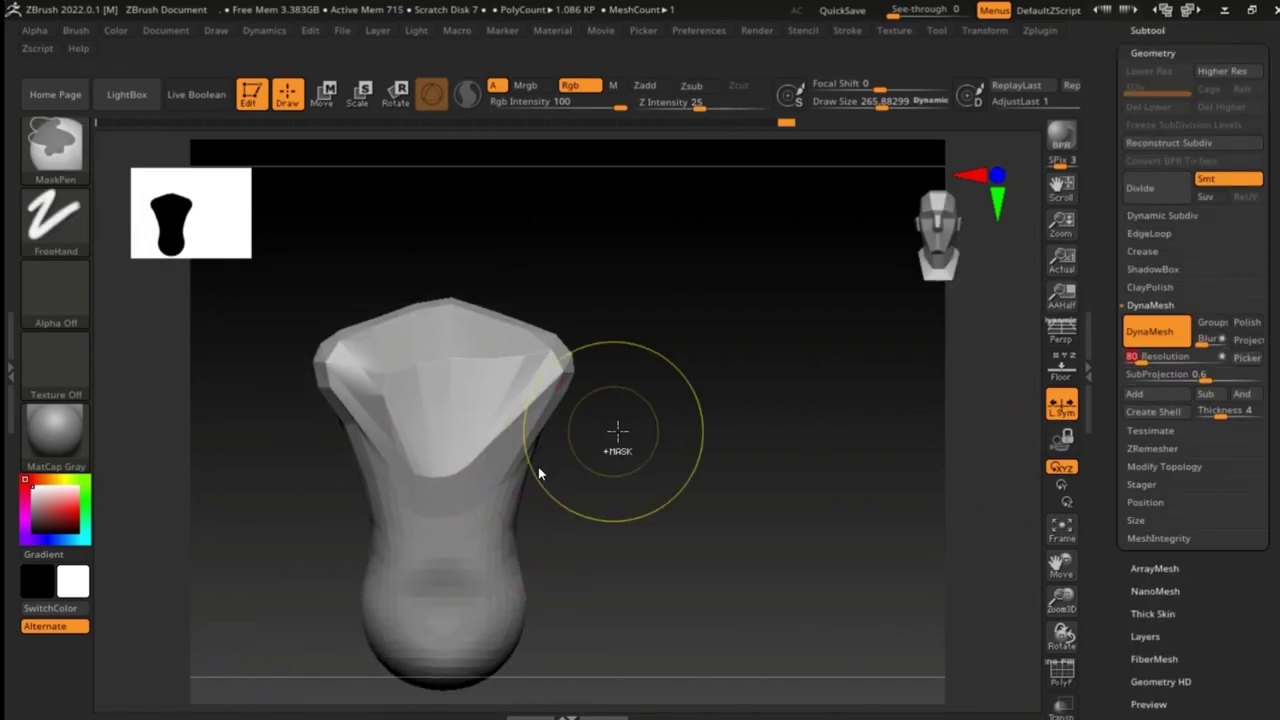
{"action": "left_click_drag", "start_coordinate": [718, 455], "coordinate": [700, 470], "text": "ctrl"}
{"action": "left_click_drag", "start_coordinate": [371, 363], "coordinate": [508, 360]}
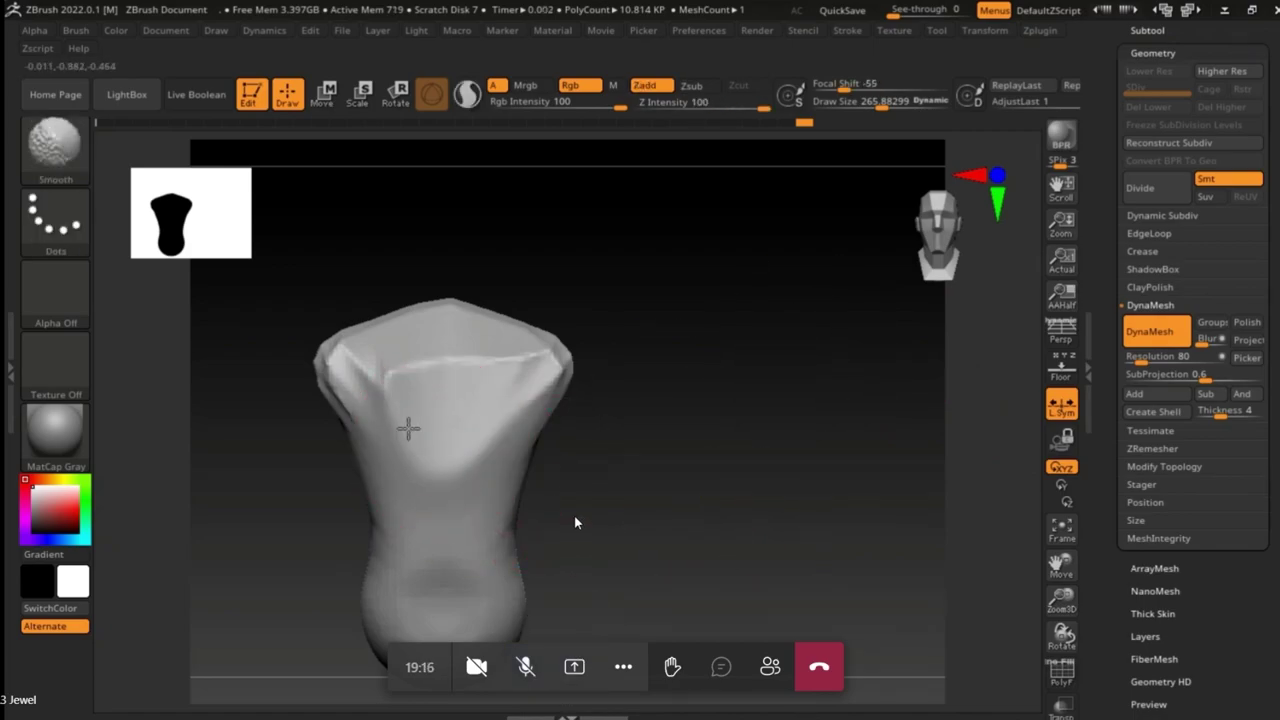
{"action": "left_click_drag", "start_coordinate": [409, 429], "coordinate": [514, 400], "text": "shift"}
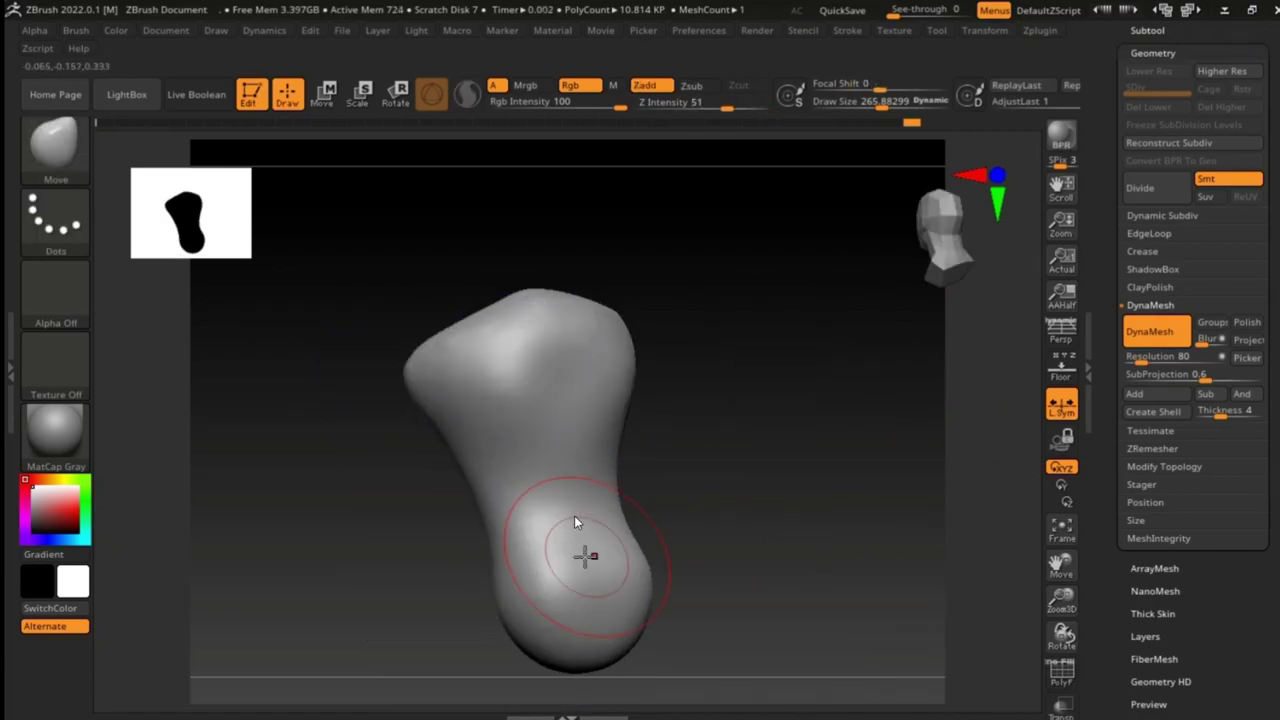
{"action": "left_click_drag", "start_coordinate": [557, 600], "coordinate": [586, 557]}
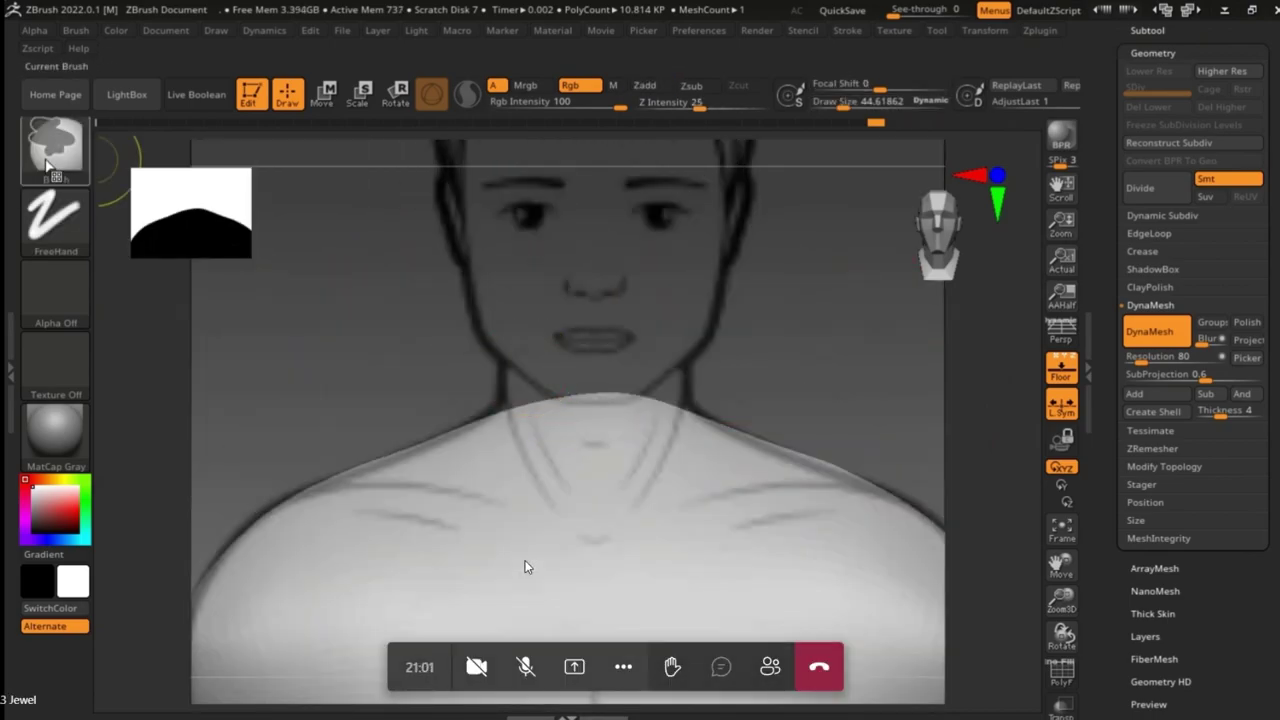
Lasso-mask the neck area on top of the torso with MaskLasso
{"action": "key", "text": "ctrl"}
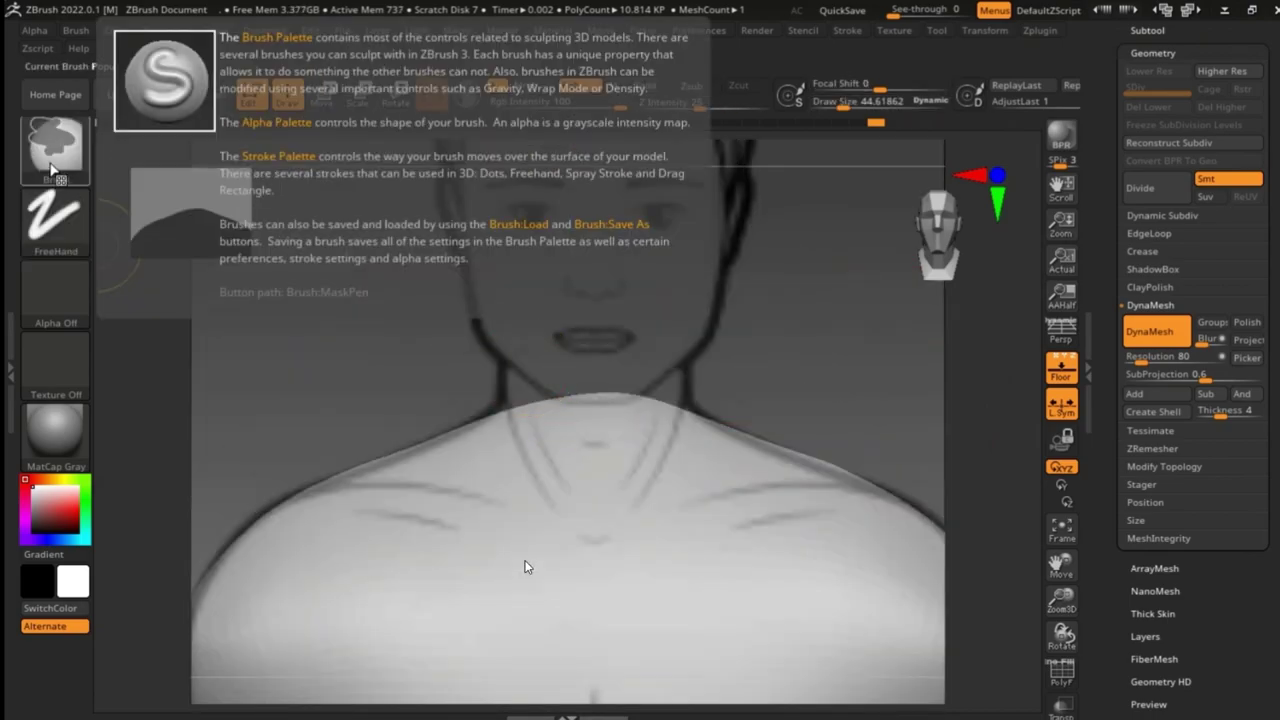
{"action": "left_click", "coordinate": [55, 165]}
{"action": "left_click", "coordinate": [367, 245]}
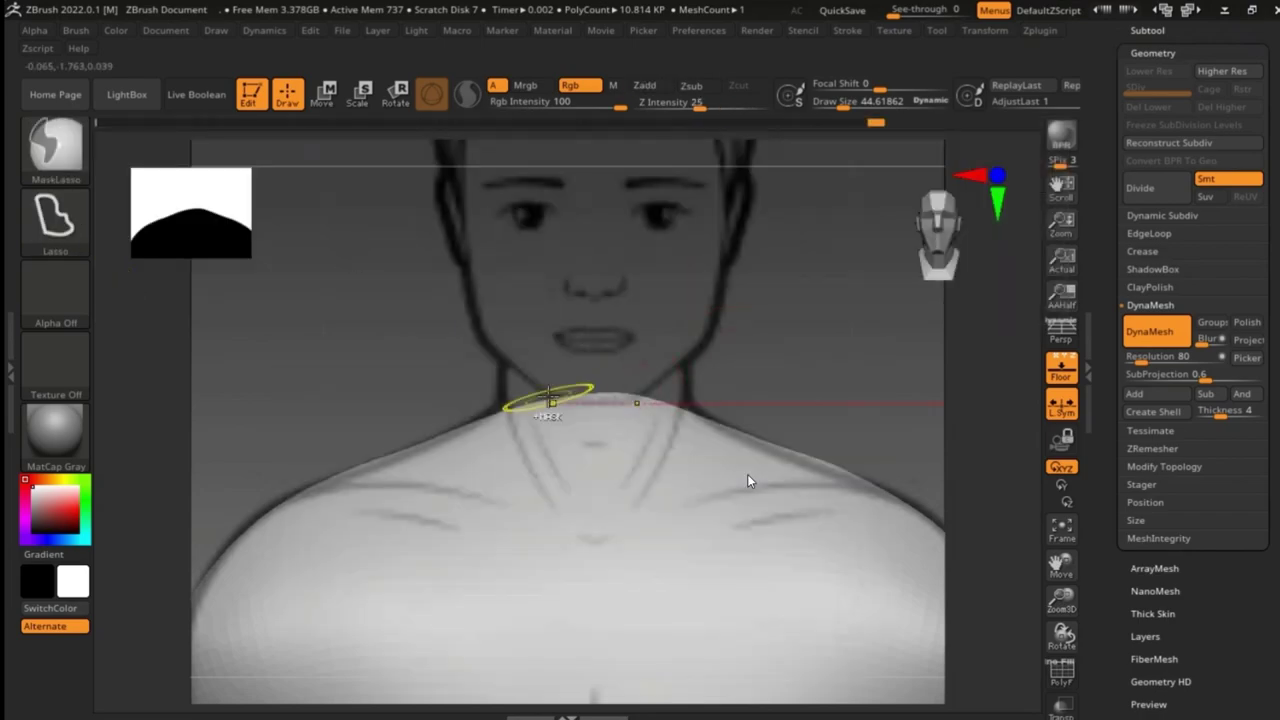
{"action": "left_click_drag", "start_coordinate": [600, 398], "coordinate": [737, 420], "text": "ctrl"}
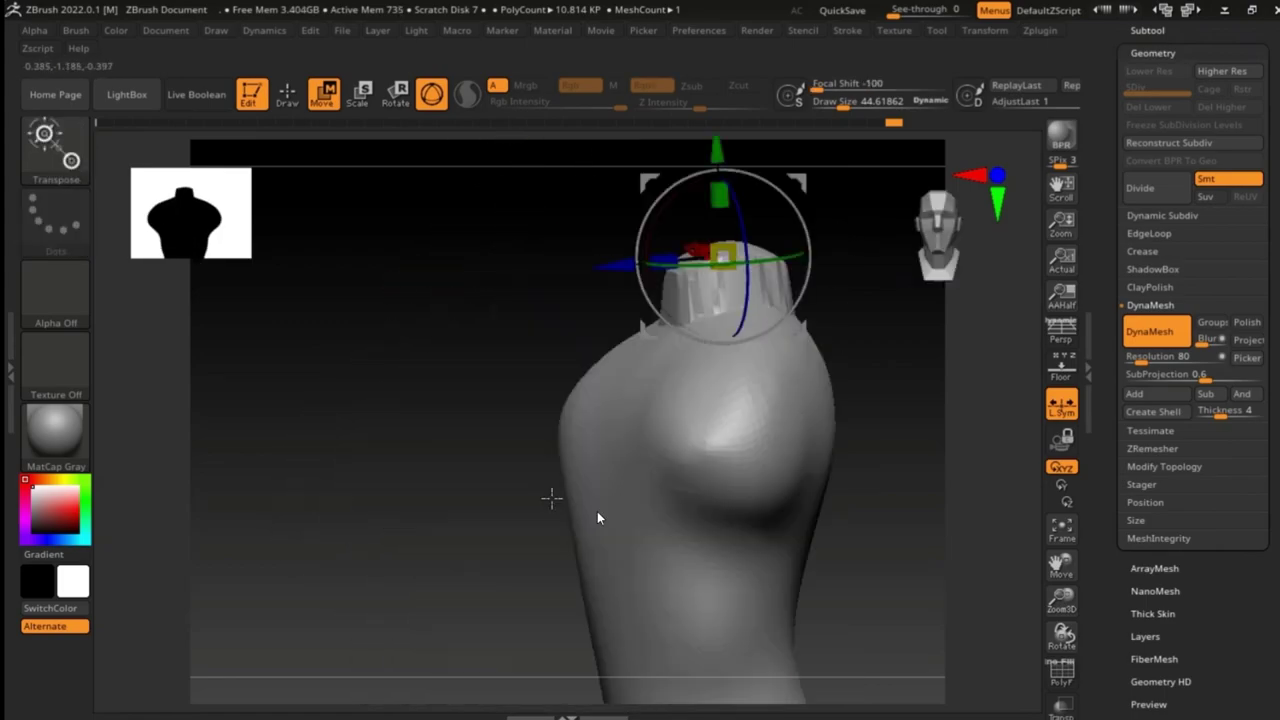
Clear the mask and DynaMesh at resolution 96 so the neck joins the torso
{"action": "key", "text": "ctrl+shift"}
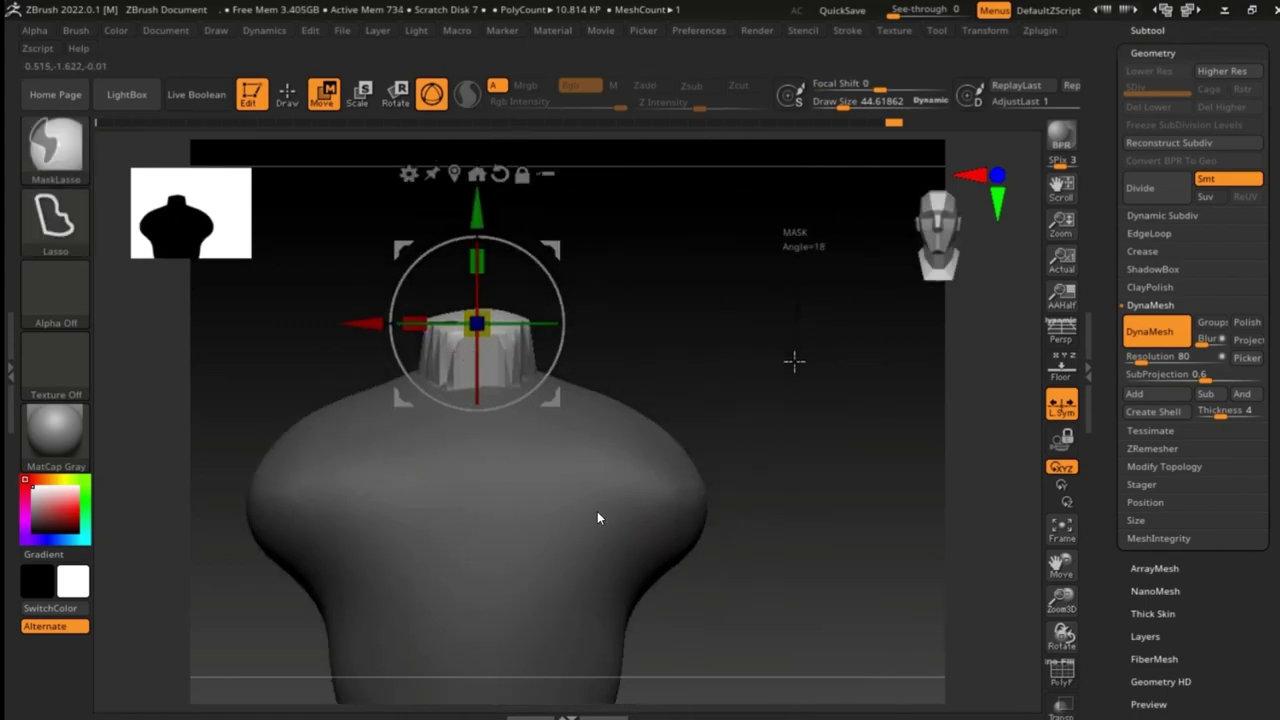
{"action": "left_click_drag", "start_coordinate": [794, 361], "coordinate": [794, 463], "text": "ctrl"}
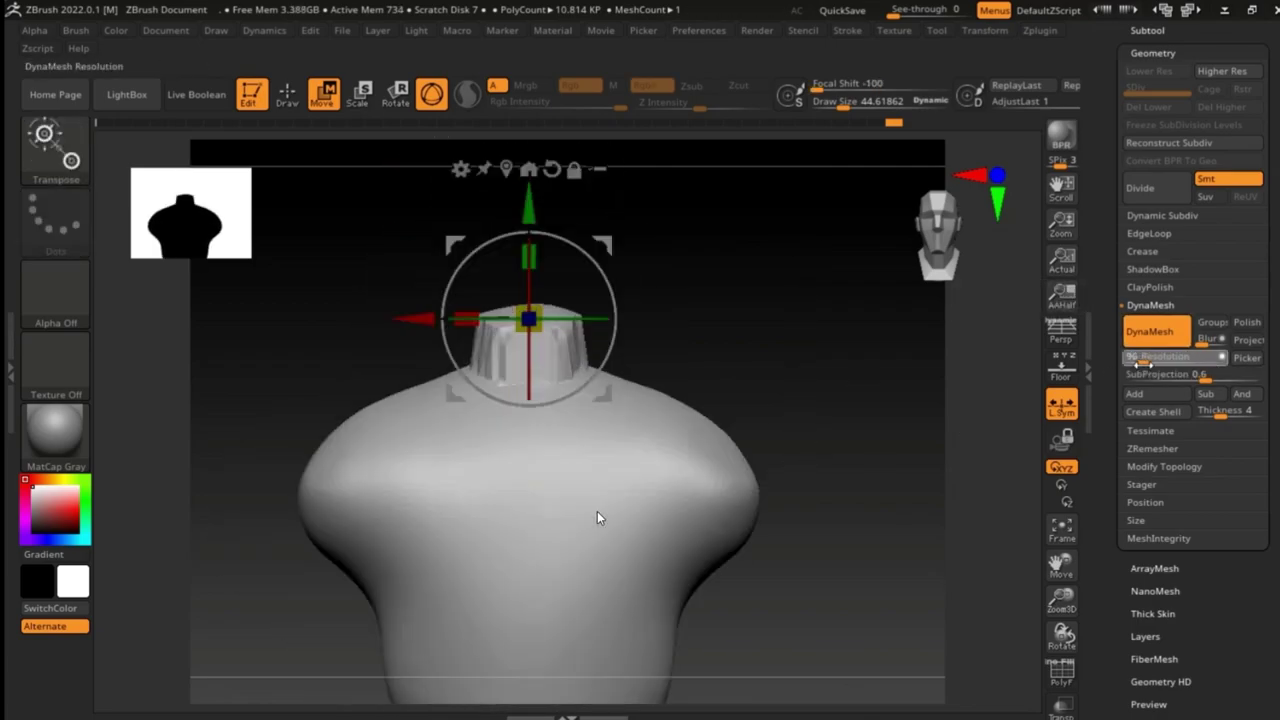
{"action": "left_click_drag", "start_coordinate": [697, 391], "coordinate": [774, 374], "text": "ctrl"}
{"action": "key", "text": "q"}
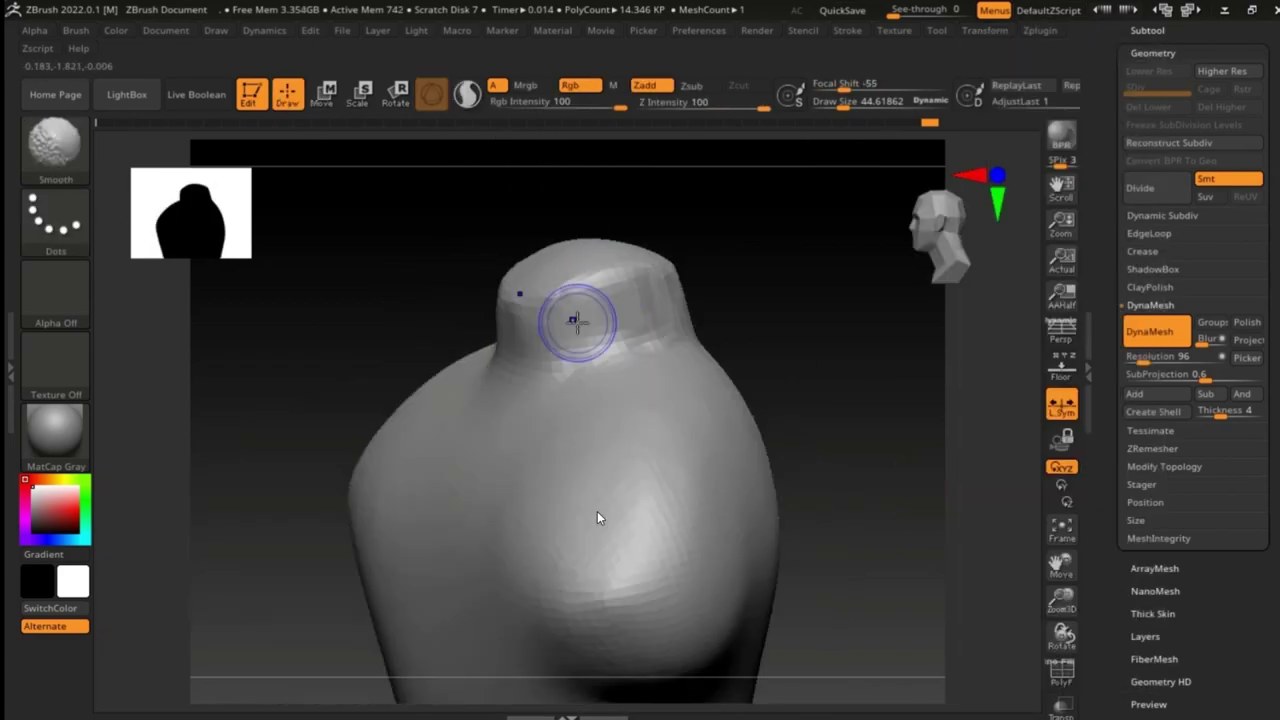
Round off the top of the neck with a larger Move brush
{"action": "left_click_drag", "start_coordinate": [573, 344], "coordinate": [637, 411]}
{"action": "key", "text": "space"}
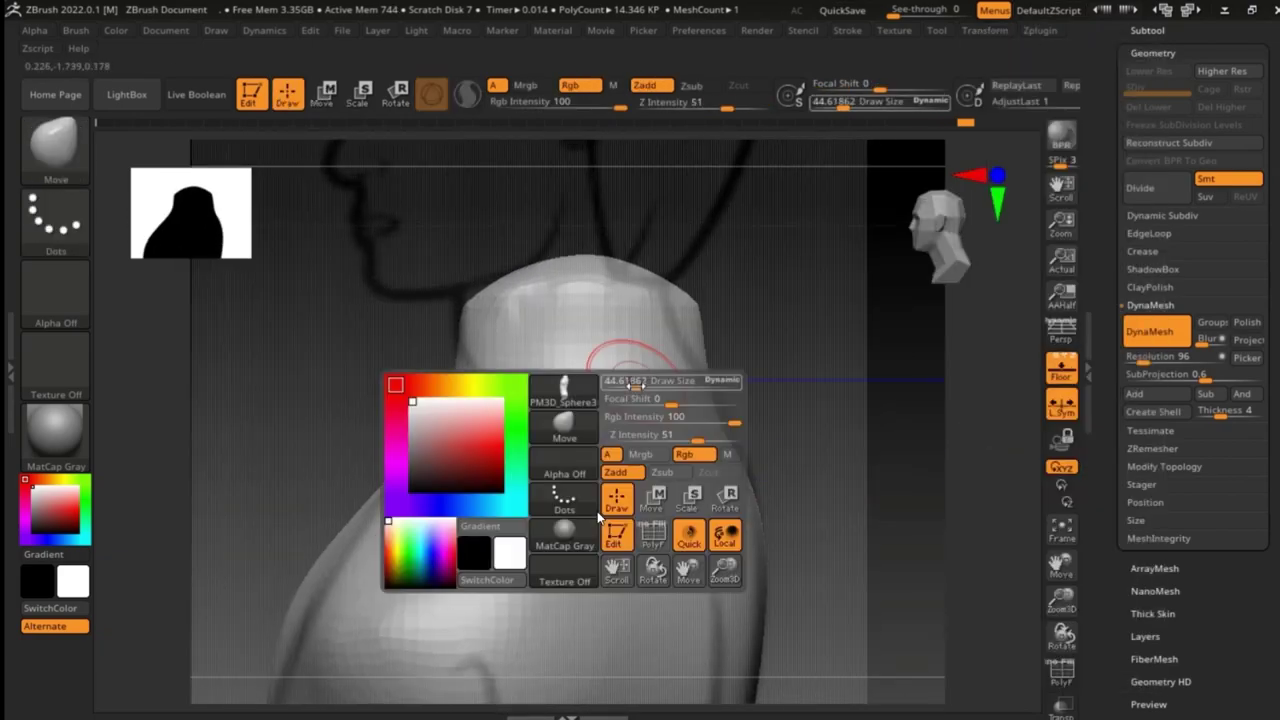
{"action": "left_click", "coordinate": [591, 423]}
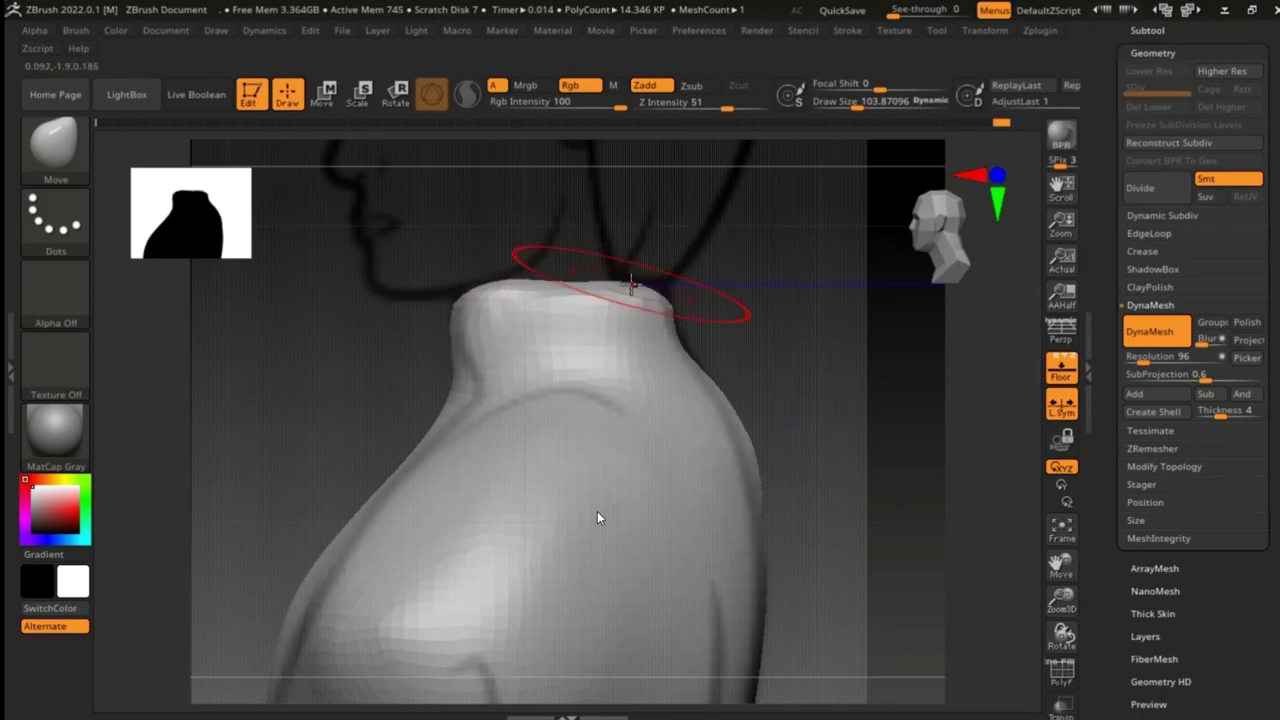
{"action": "left_click_drag", "start_coordinate": [463, 293], "coordinate": [544, 407]}
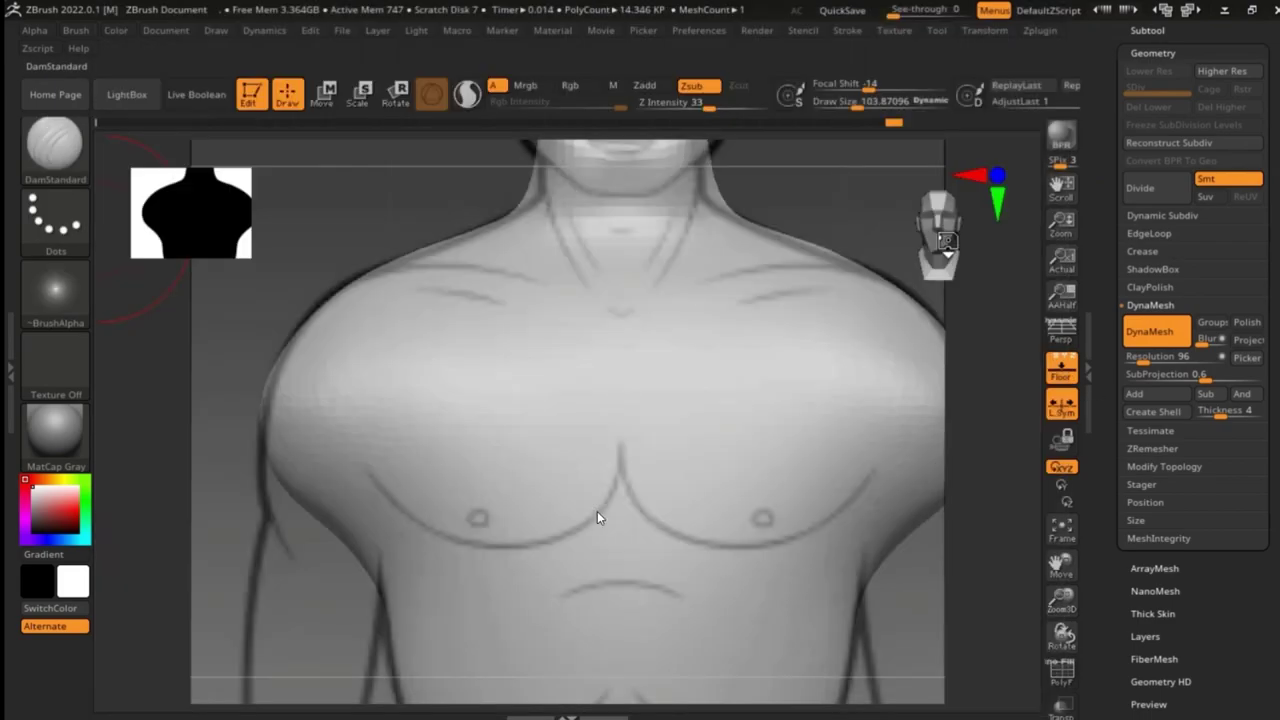
Carve a sternum groove and a V-shaped crease under both pecs with DamStandard
{"action": "key", "text": "space"}
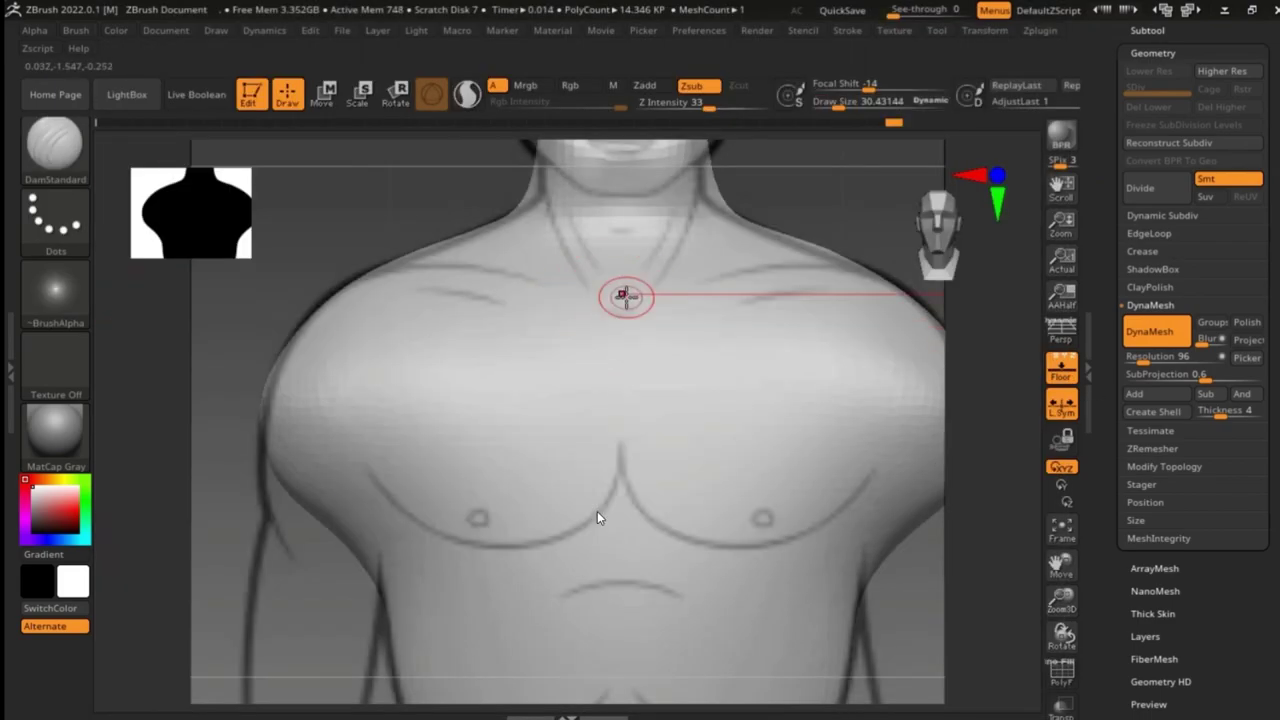
{"action": "left_click_drag", "start_coordinate": [622, 290], "coordinate": [622, 522]}
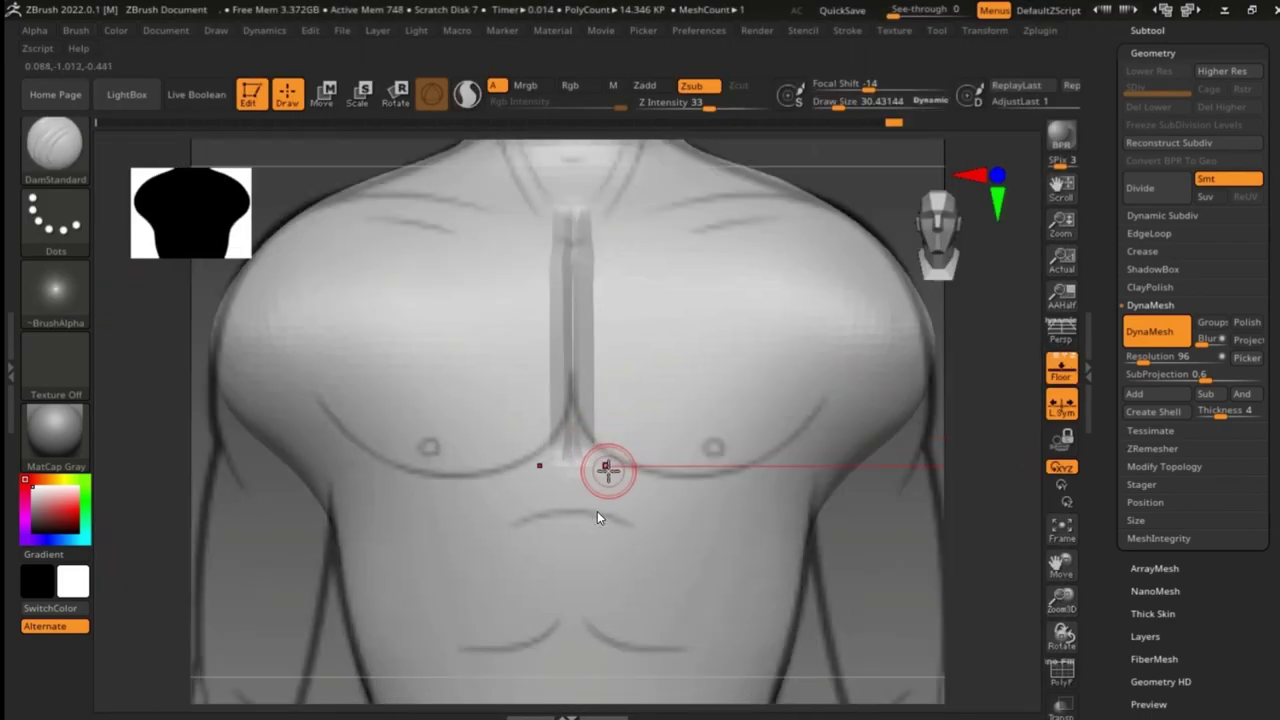
{"action": "left_click_drag", "start_coordinate": [606, 466], "coordinate": [768, 507]}
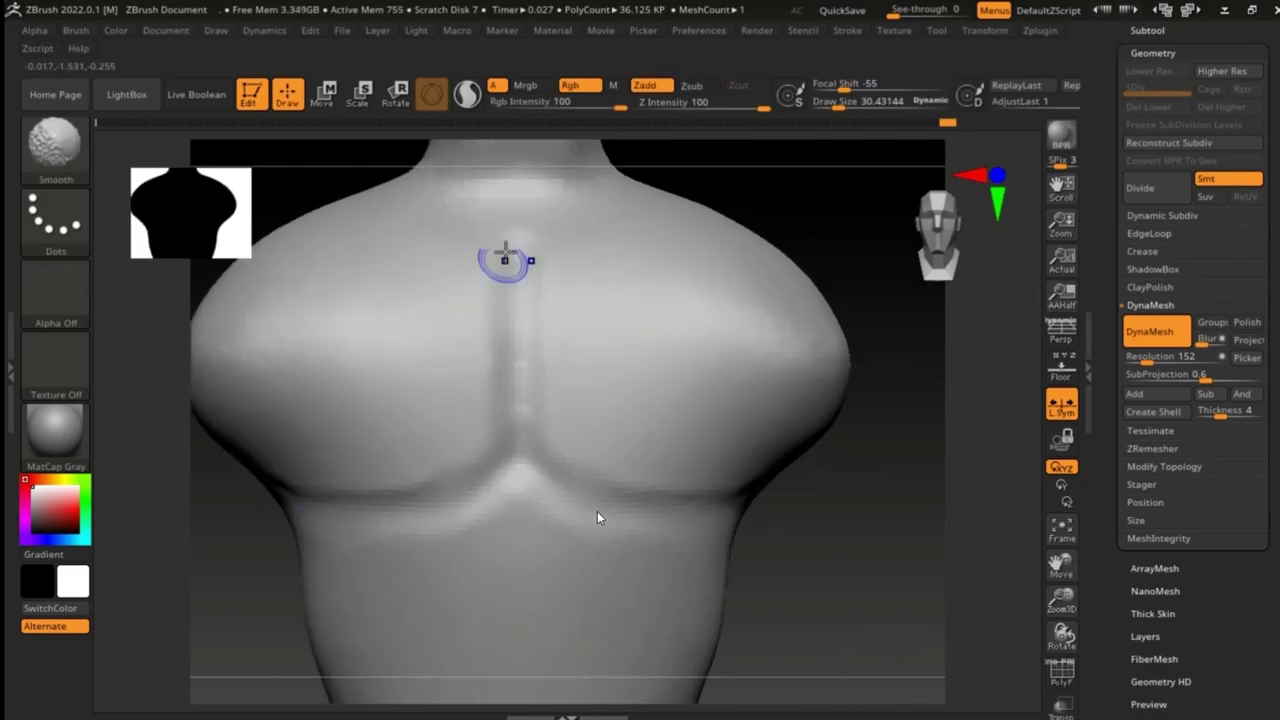
{"action": "mouse_move", "coordinate": [528, 457]}
{"action": "left_mouse_down"}
{"action": "mouse_move", "coordinate": [714, 500]}
{"action": "mouse_move", "coordinate": [720, 518]}
{"action": "mouse_move", "coordinate": [729, 500]}
{"action": "mouse_move", "coordinate": [480, 443]}
{"action": "left_mouse_up"}
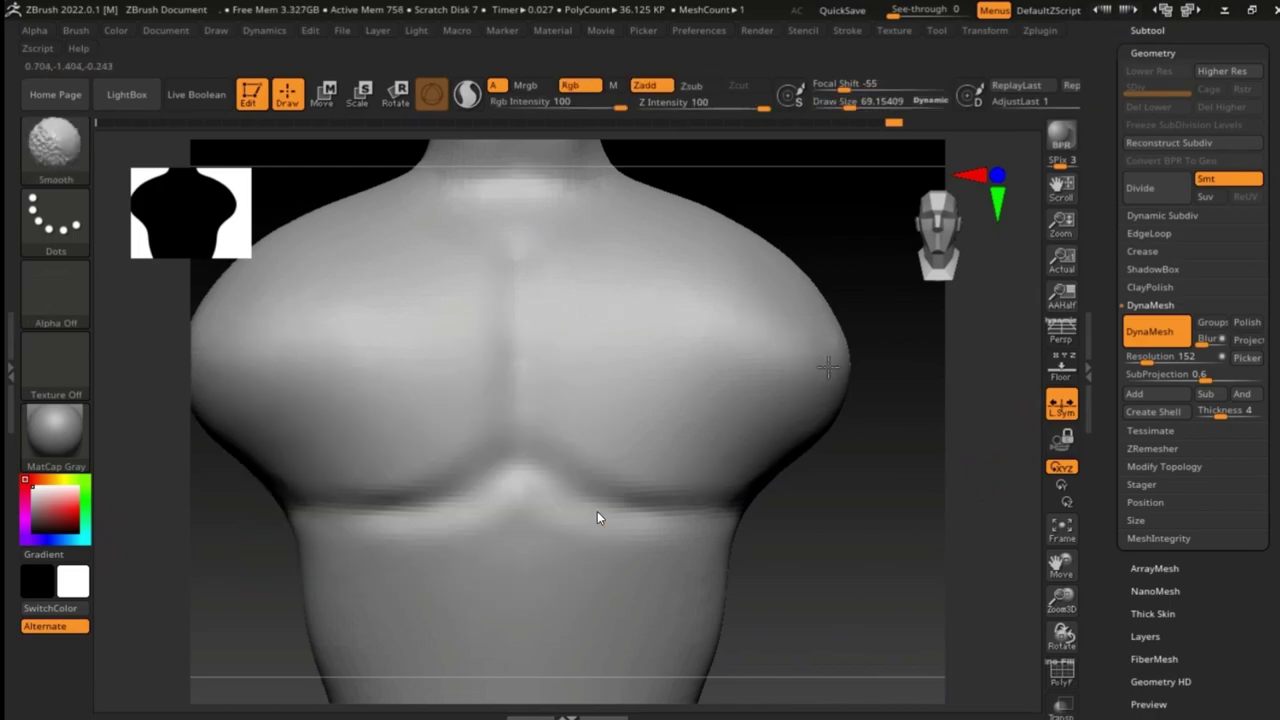
{"action": "left_click_drag", "start_coordinate": [697, 329], "coordinate": [563, 310]}
{"action": "key", "text": "space"}
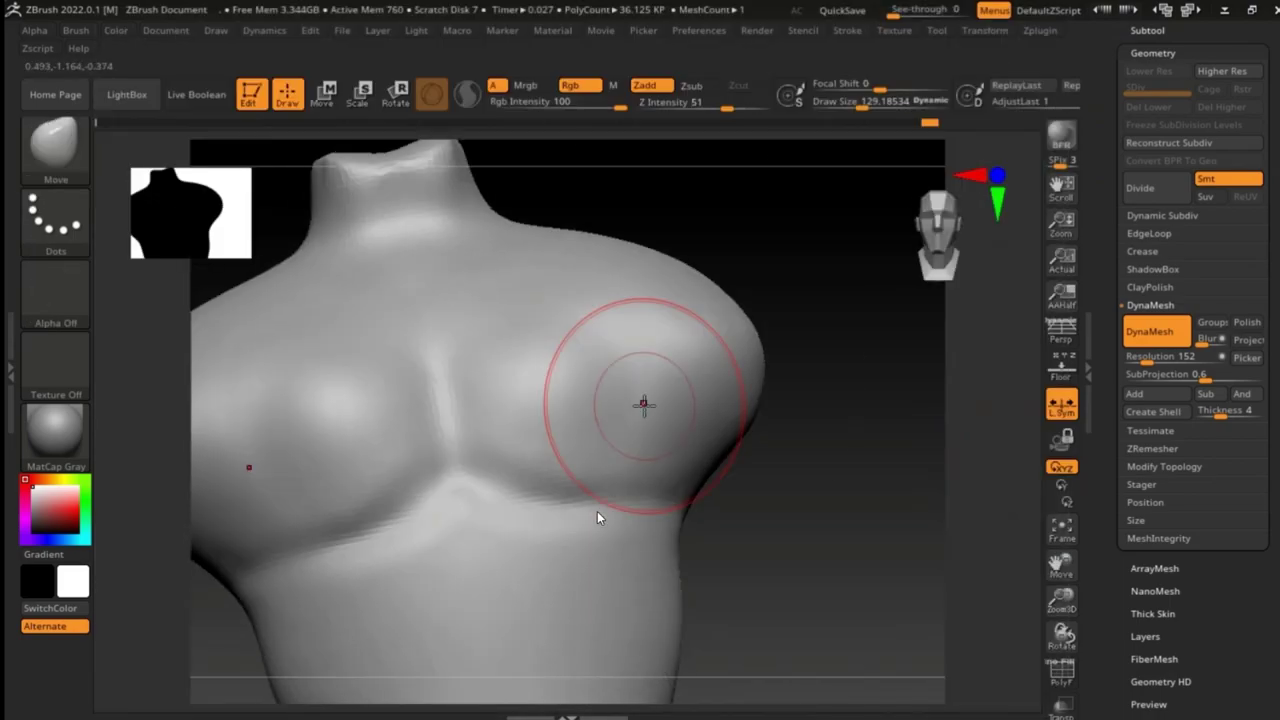
{"action": "mouse_move", "coordinate": [643, 403]}
{"action": "right_mouse_down"}
{"action": "mouse_move", "coordinate": [620, 397]}
{"action": "mouse_move", "coordinate": [523, 460]}
{"action": "mouse_move", "coordinate": [608, 512]}
{"action": "mouse_move", "coordinate": [509, 500]}
{"action": "right_mouse_up"}
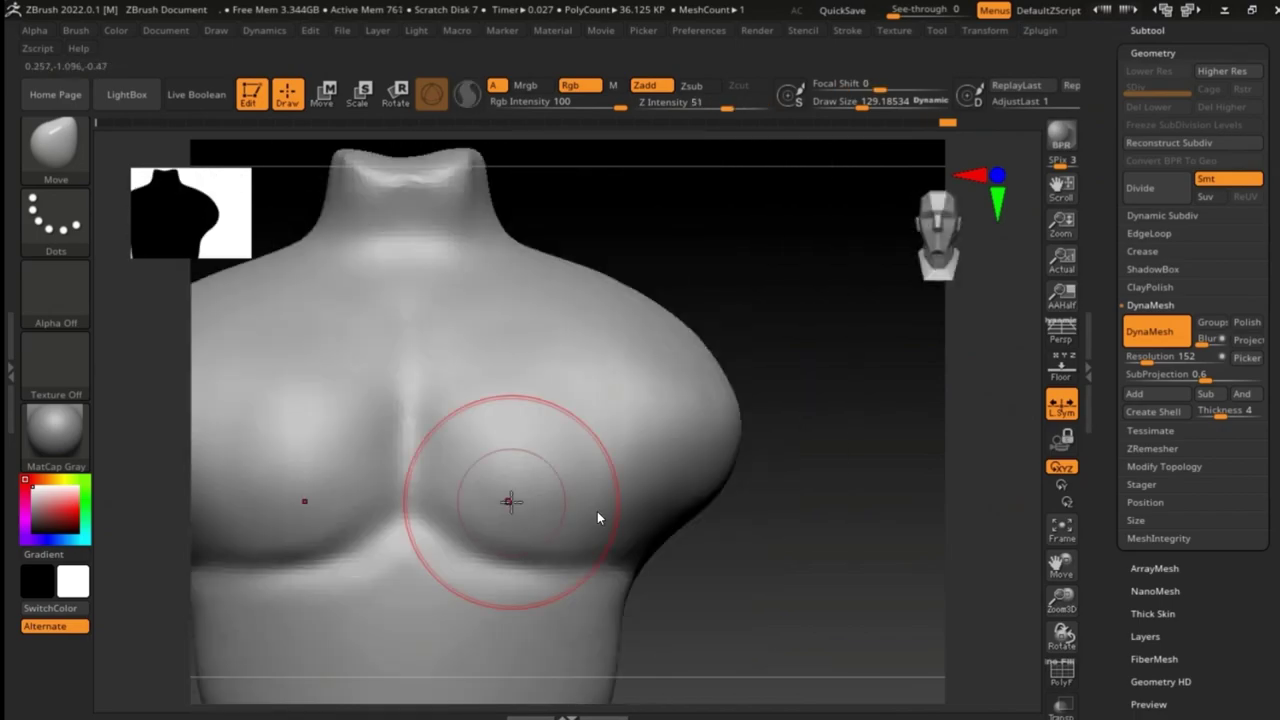
{"action": "right_click_drag", "start_coordinate": [574, 420], "coordinate": [548, 500]}
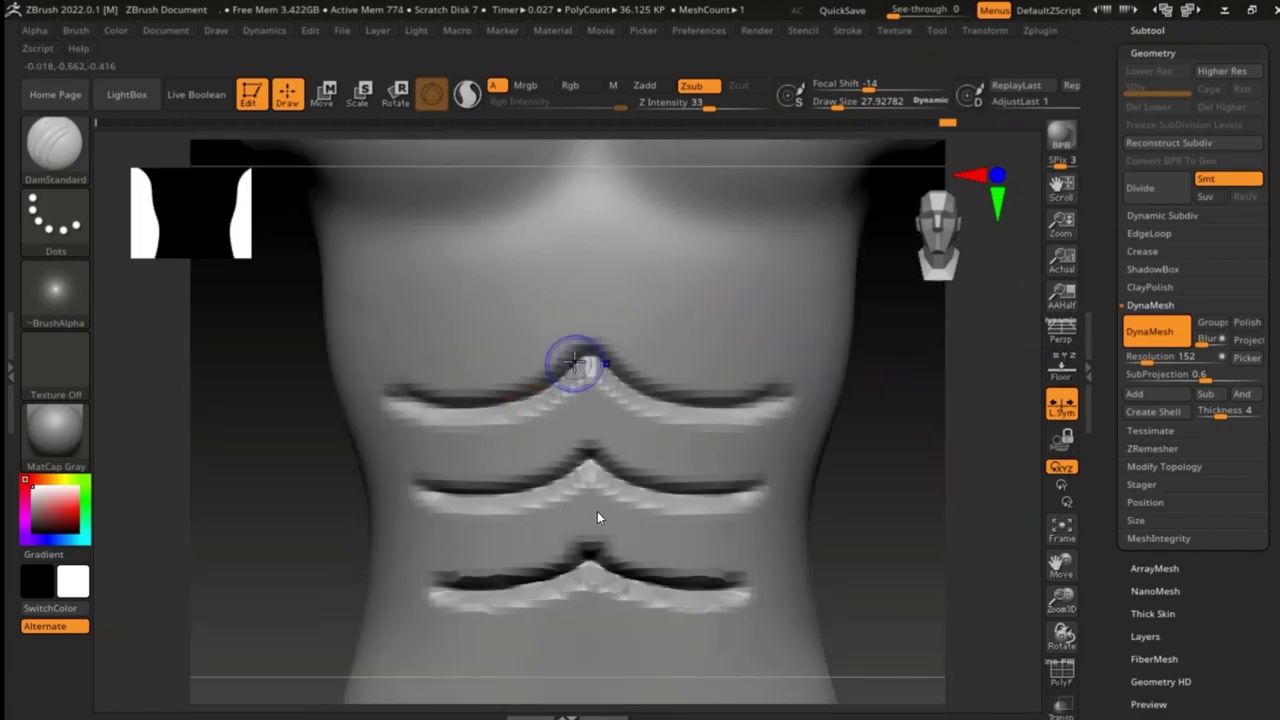
Smooth the upper ab ridges, then lay and smooth a V-shaped ClayBuildup ridge across the abdomen
{"action": "left_click_drag", "start_coordinate": [571, 363], "coordinate": [566, 349], "text": "shift"}
{"action": "left_click_drag", "start_coordinate": [420, 400], "coordinate": [553, 460], "text": "shift"}
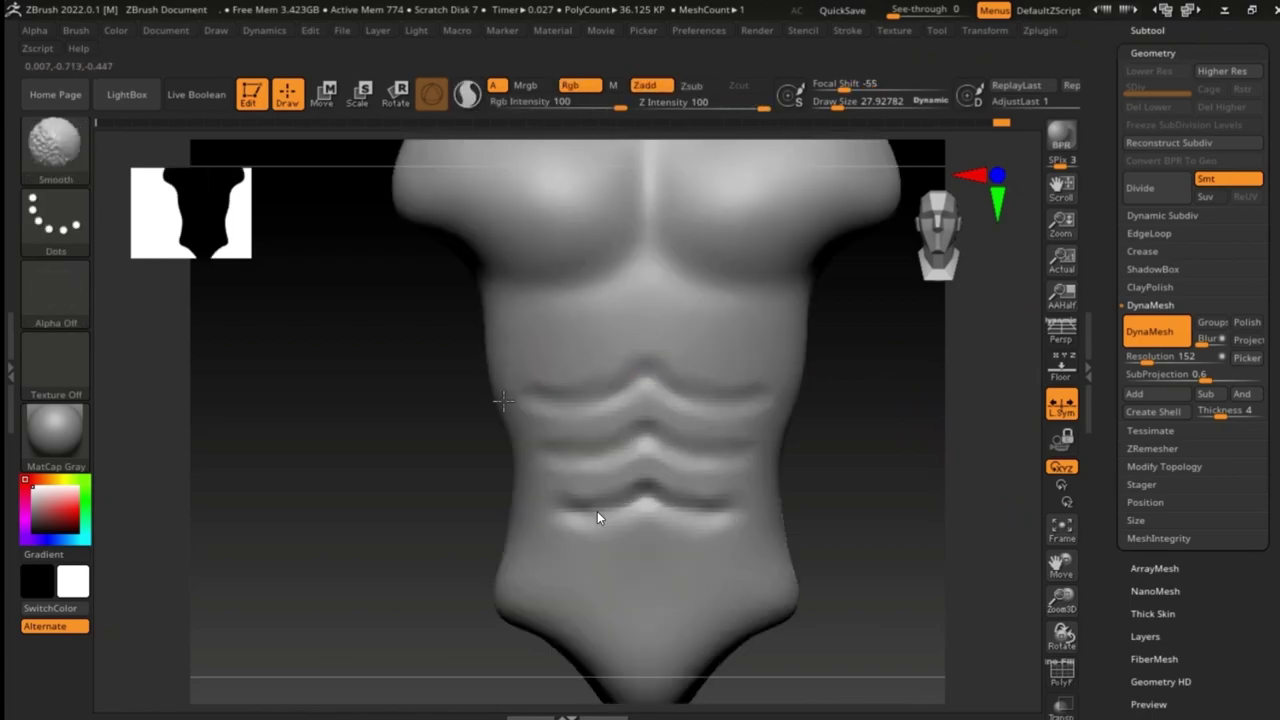
{"action": "key", "text": "b"}
{"action": "left_click", "coordinate": [233, 67]}
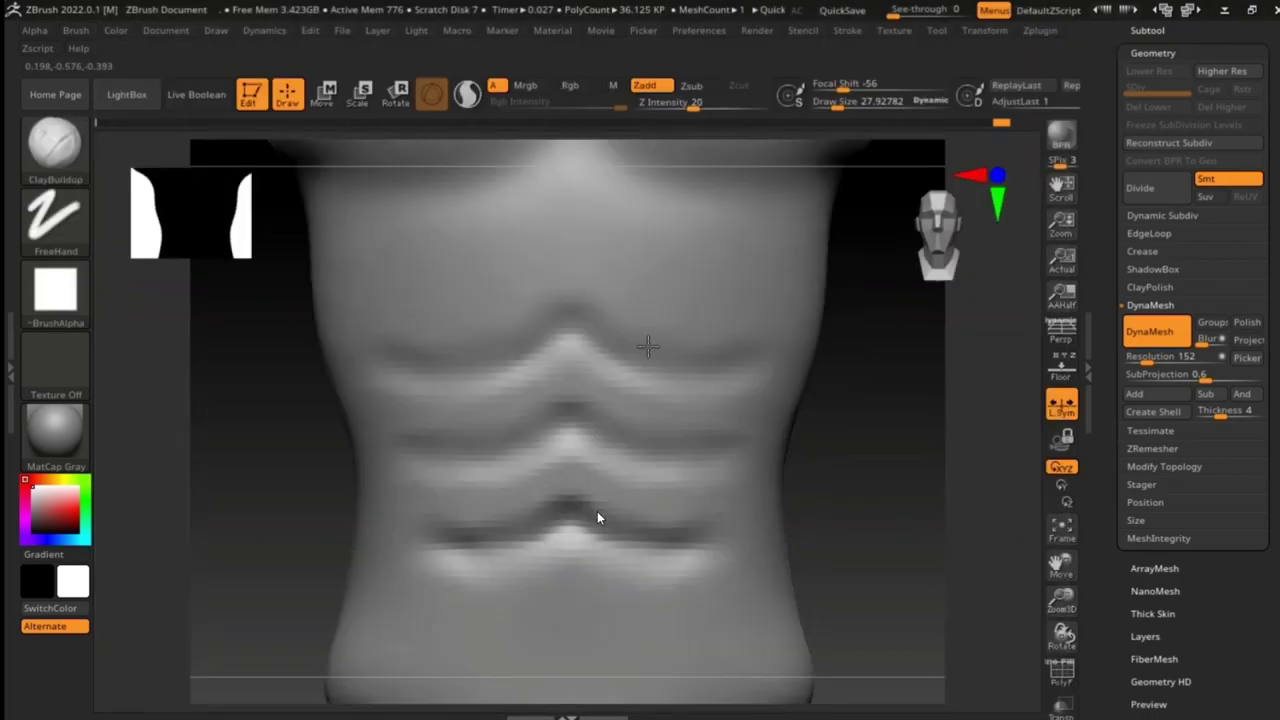
{"action": "left_click_drag", "start_coordinate": [560, 372], "coordinate": [745, 385]}
{"action": "left_click_drag", "start_coordinate": [566, 343], "coordinate": [572, 357], "text": "shift"}
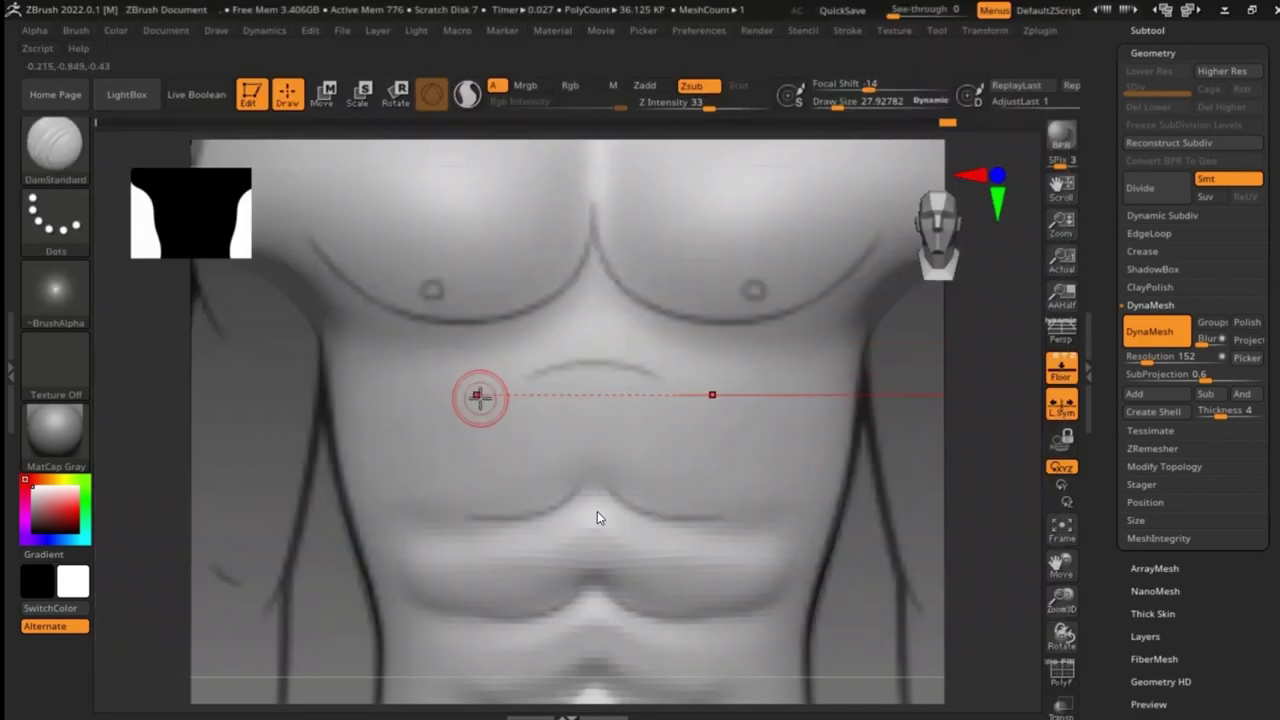
Build curved clay bands across the upper abdomen and soften the lower ab groove
{"action": "left_click_drag", "start_coordinate": [391, 431], "coordinate": [791, 431]}
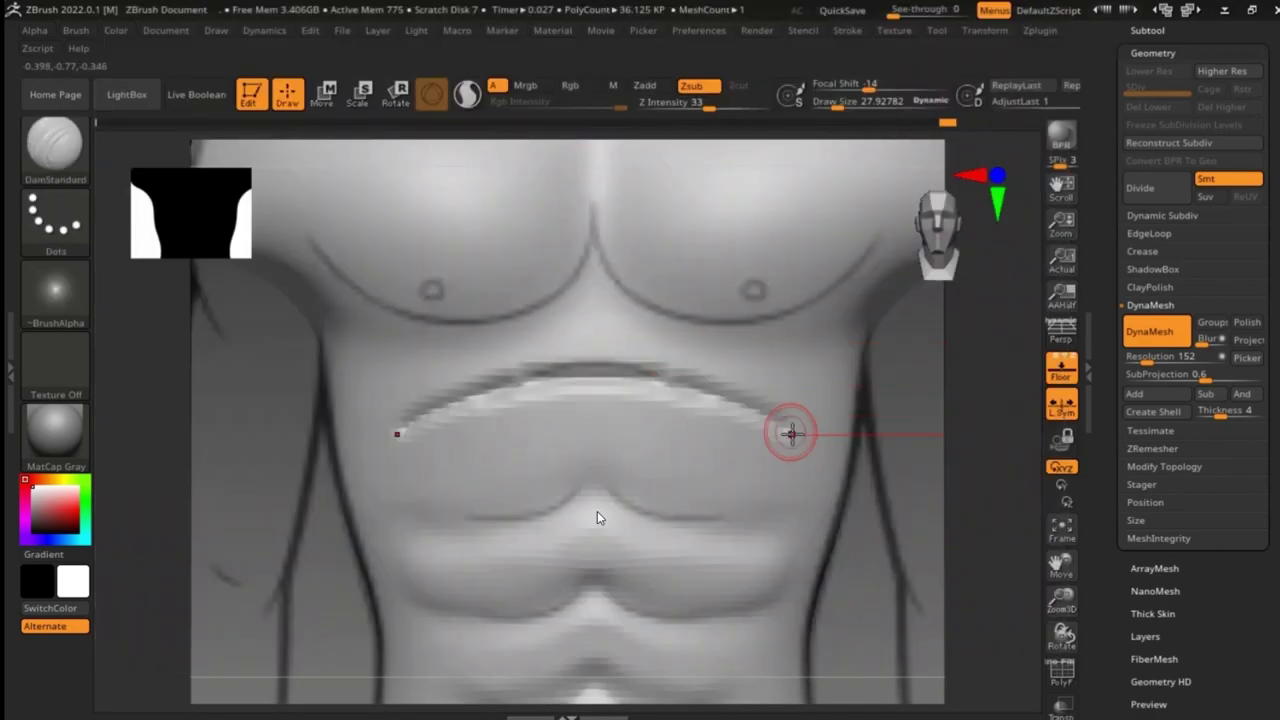
{"action": "left_click_drag", "start_coordinate": [400, 371], "coordinate": [771, 371]}
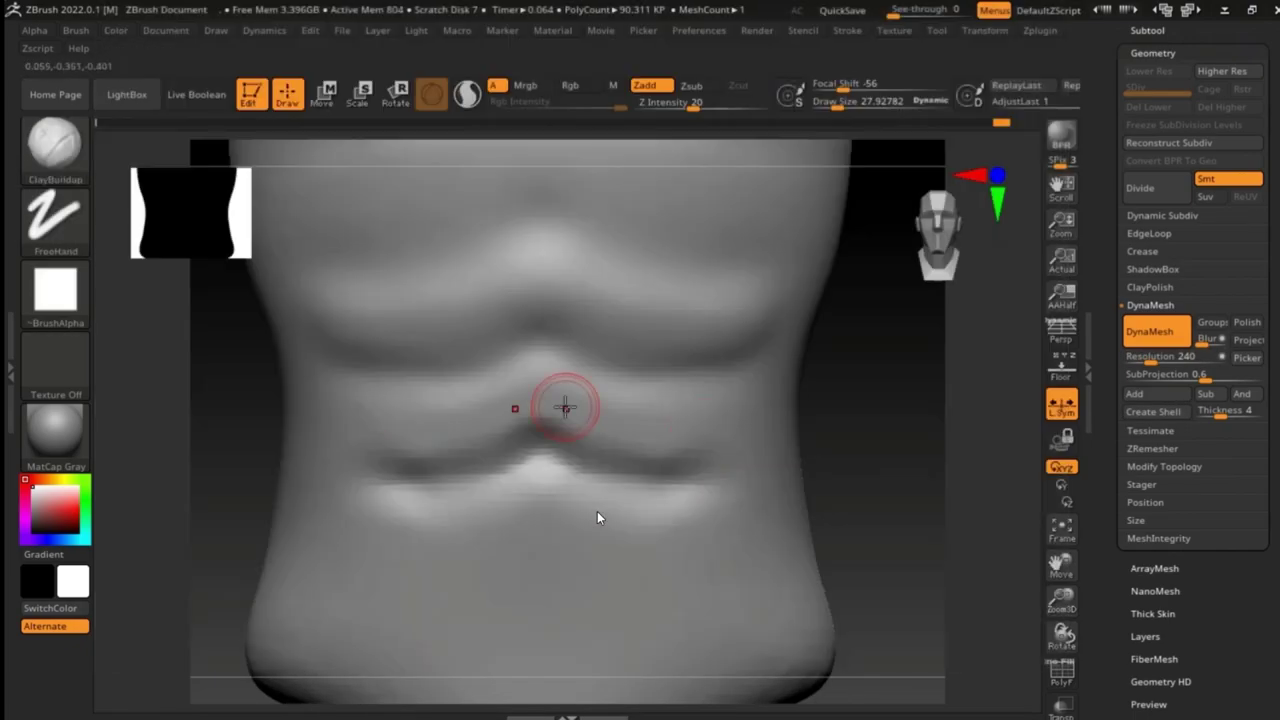
{"action": "mouse_move", "coordinate": [571, 408]}
{"action": "left_mouse_down"}
{"action": "mouse_move", "coordinate": [757, 449]}
{"action": "mouse_move", "coordinate": [629, 403]}
{"action": "mouse_move", "coordinate": [423, 409]}
{"action": "mouse_move", "coordinate": [660, 470]}
{"action": "mouse_move", "coordinate": [395, 492]}
{"action": "left_mouse_up"}
{"action": "left_click_drag", "start_coordinate": [549, 474], "coordinate": [351, 488], "text": "shift"}
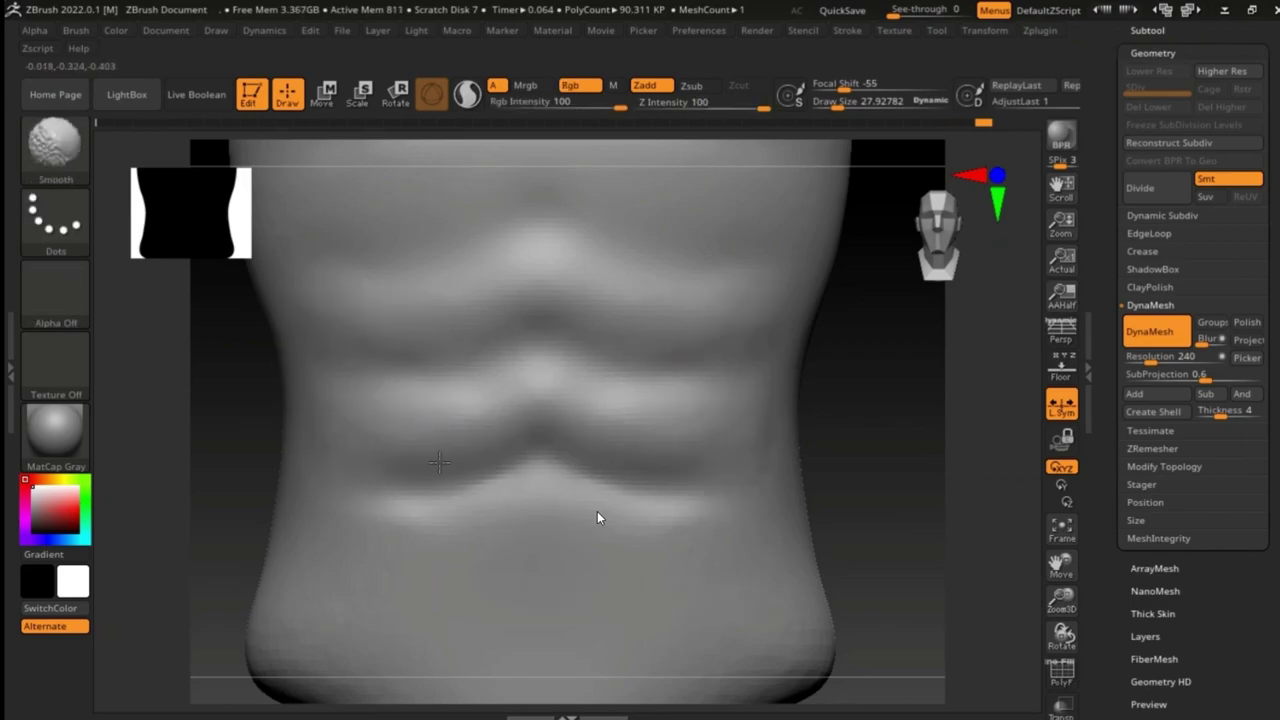
Sculpt mirrored pec ridges across the chest, checking the torso from the side
{"action": "mouse_move", "coordinate": [439, 462]}
{"action": "right_mouse_down"}
{"action": "mouse_move", "coordinate": [586, 420]}
{"action": "mouse_move", "coordinate": [685, 556]}
{"action": "right_mouse_up"}
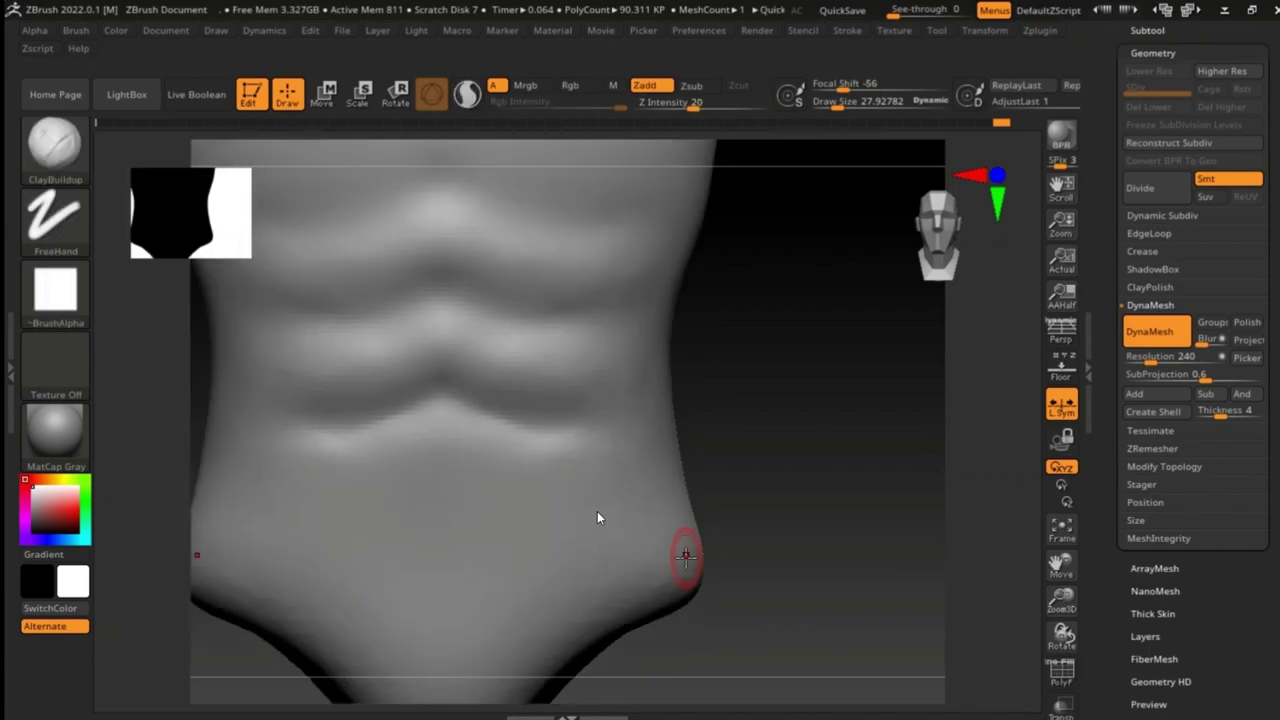
{"action": "right_click_drag", "start_coordinate": [685, 556], "coordinate": [383, 377]}
{"action": "mouse_move", "coordinate": [434, 463]}
{"action": "right_mouse_down", "text": "ctrl"}
{"action": "mouse_move", "coordinate": [614, 429]}
{"action": "mouse_move", "coordinate": [590, 395]}
{"action": "right_mouse_up", "text": "ctrl"}
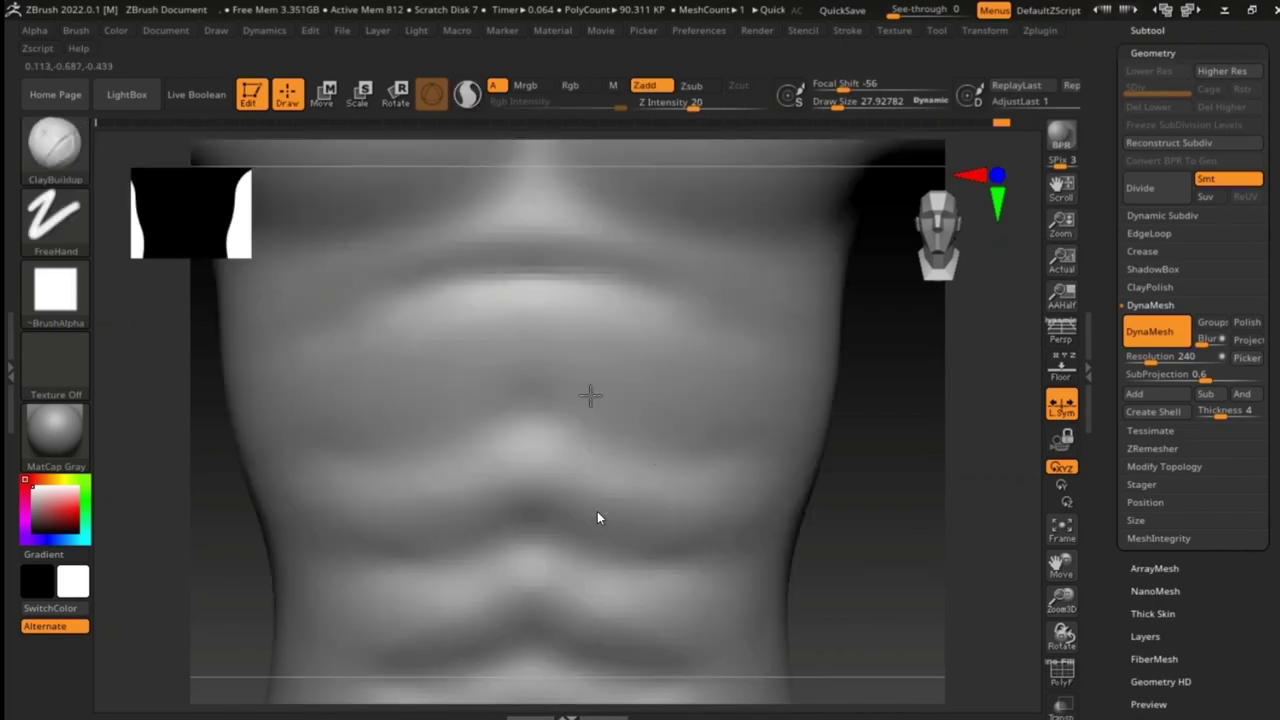
{"action": "mouse_move", "coordinate": [534, 337]}
{"action": "left_mouse_down"}
{"action": "mouse_move", "coordinate": [760, 370]}
{"action": "mouse_move", "coordinate": [706, 420]}
{"action": "mouse_move", "coordinate": [755, 362]}
{"action": "left_mouse_up"}
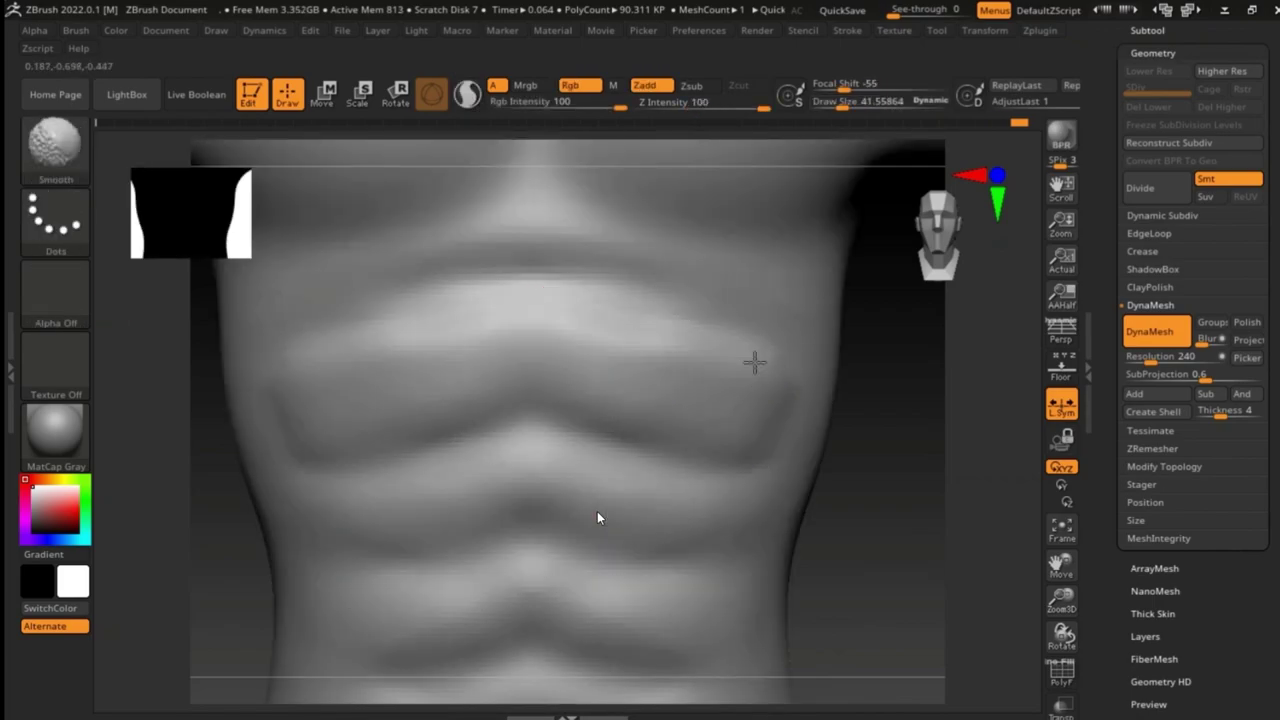
{"action": "right_click_drag", "start_coordinate": [459, 241], "coordinate": [591, 297], "text": "ctrl"}
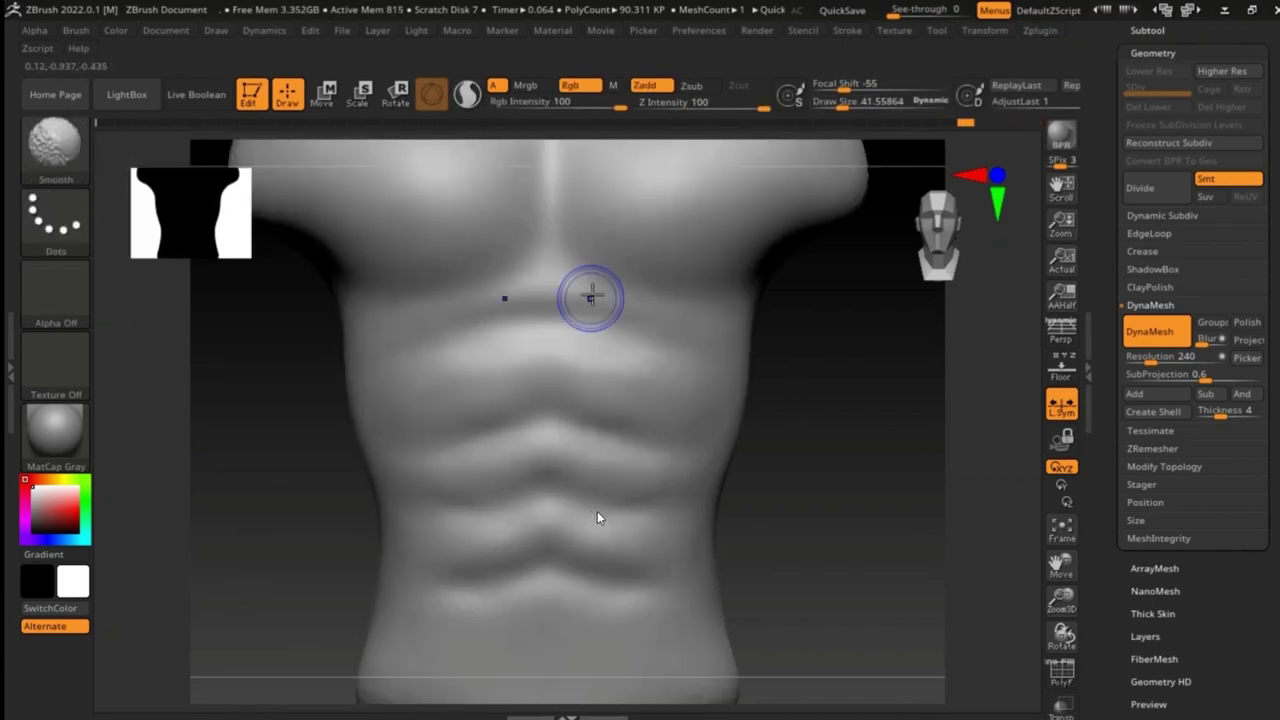
{"action": "mouse_move", "coordinate": [545, 540]}
{"action": "right_mouse_down", "text": "ctrl"}
{"action": "mouse_move", "coordinate": [600, 470]}
{"action": "mouse_move", "coordinate": [729, 429]}
{"action": "mouse_move", "coordinate": [640, 420]}
{"action": "mouse_move", "coordinate": [614, 375]}
{"action": "right_mouse_up", "text": "ctrl"}
Carve mirrored DamStandard grooves down both sides of the torso
{"action": "key", "text": "space"}
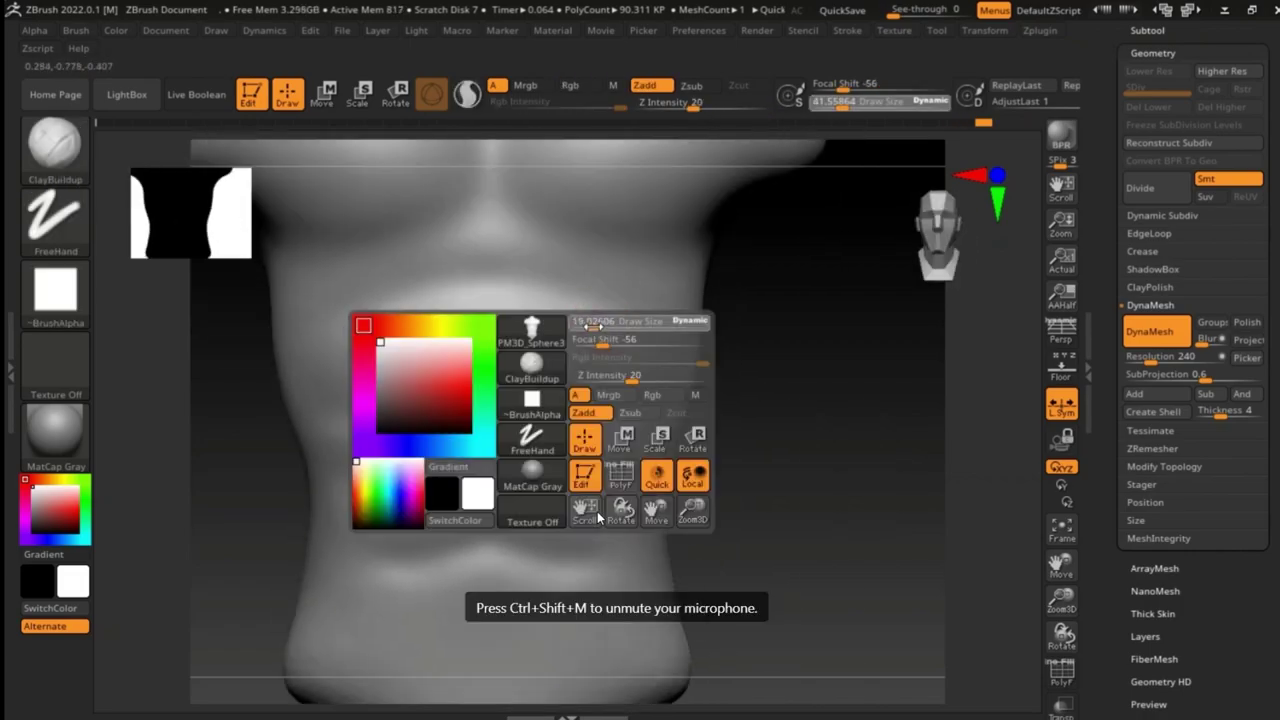
{"action": "left_click", "coordinate": [614, 320]}
{"action": "left_click_drag", "start_coordinate": [668, 268], "coordinate": [612, 545]}
{"action": "left_click_drag", "start_coordinate": [612, 545], "coordinate": [672, 297], "text": "shift"}
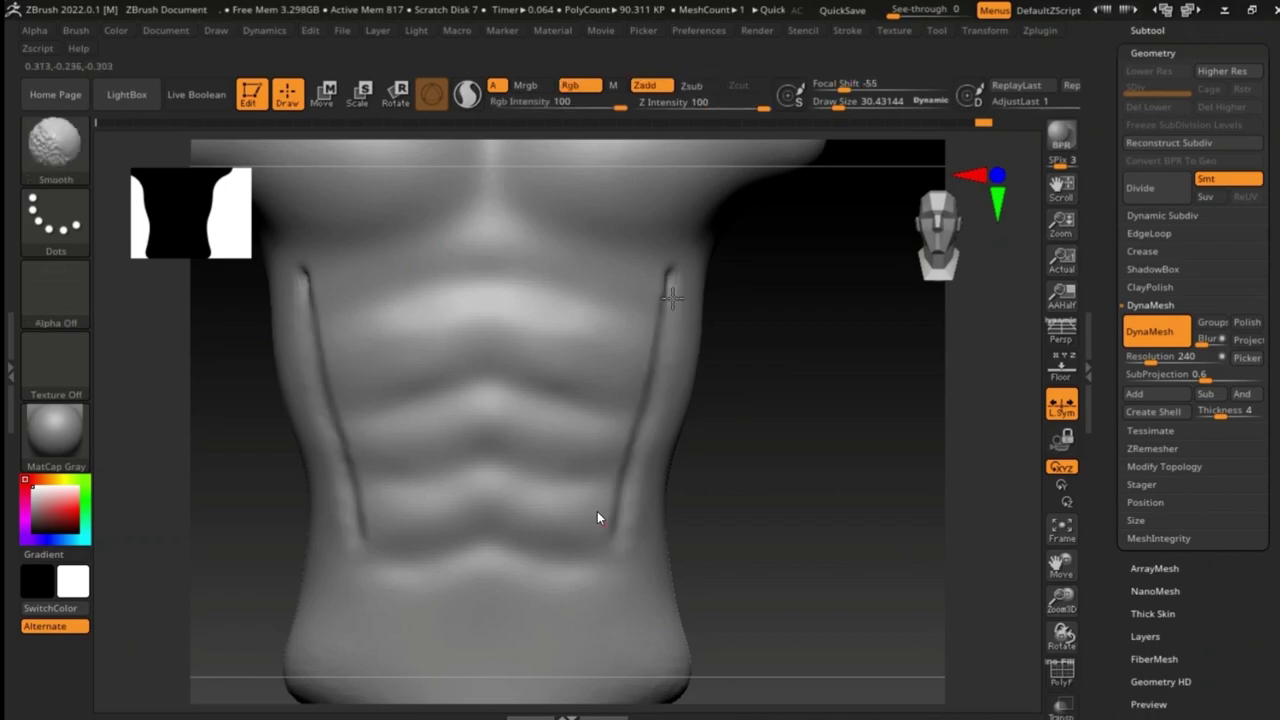
{"action": "mouse_move", "coordinate": [634, 411]}
{"action": "right_mouse_down"}
{"action": "mouse_move", "coordinate": [714, 380]}
{"action": "mouse_move", "coordinate": [668, 270]}
{"action": "right_mouse_up"}
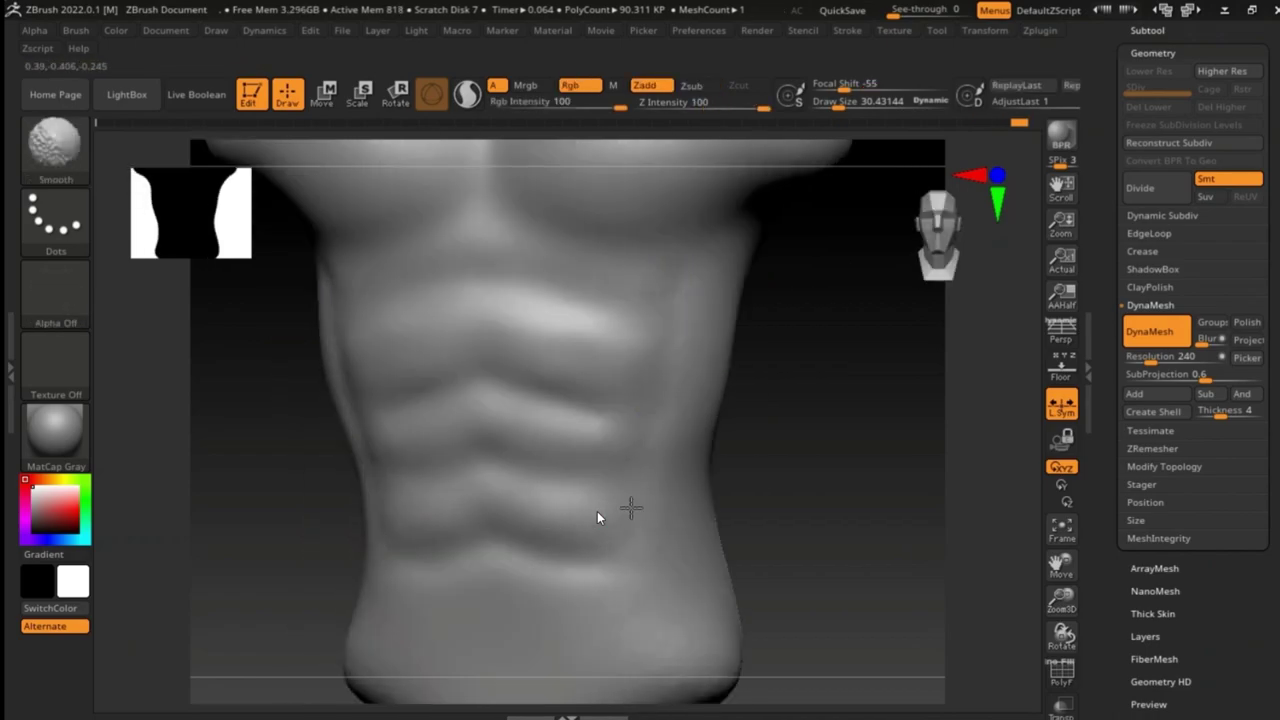
{"action": "key", "text": "f"}
Smooth the clay strokes on the torso's side into a softened oblique form
{"action": "key", "text": "b"}
{"action": "key", "text": "c"}
{"action": "key", "text": "b"}
{"action": "right_click_drag", "start_coordinate": [785, 434], "coordinate": [585, 420], "text": "alt"}
{"action": "key", "text": "space"}
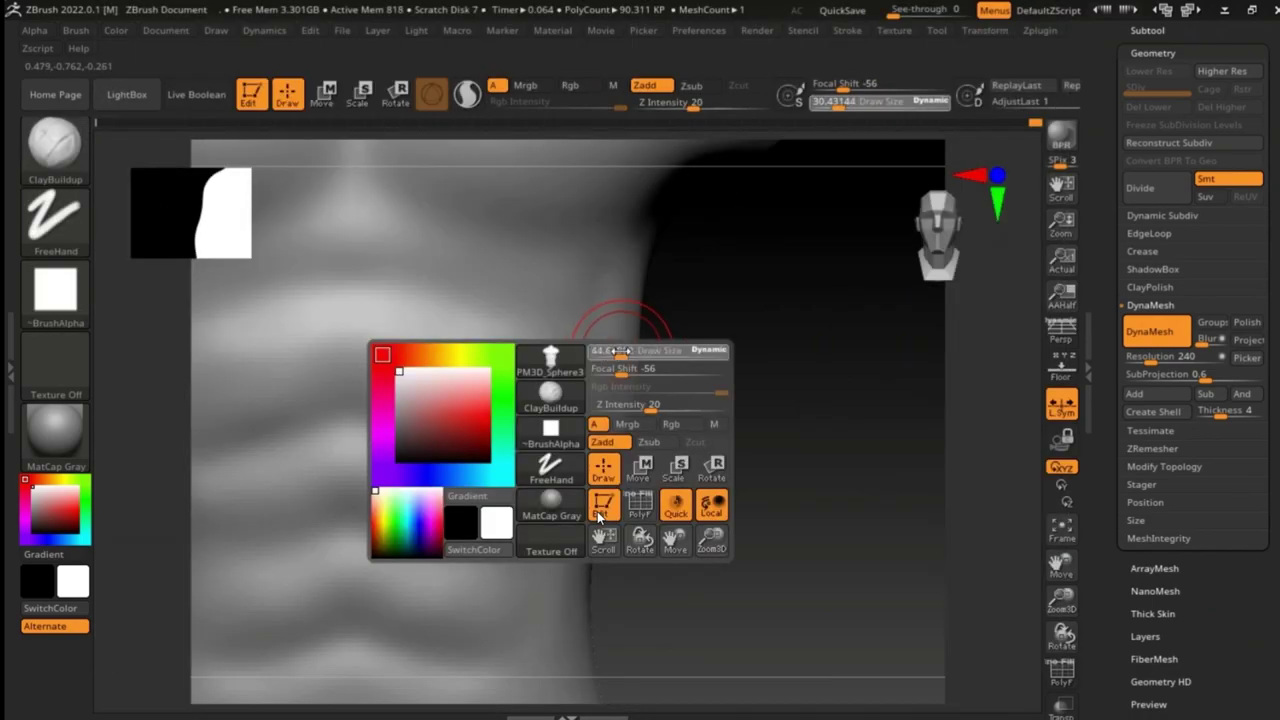
{"action": "key", "text": "space"}
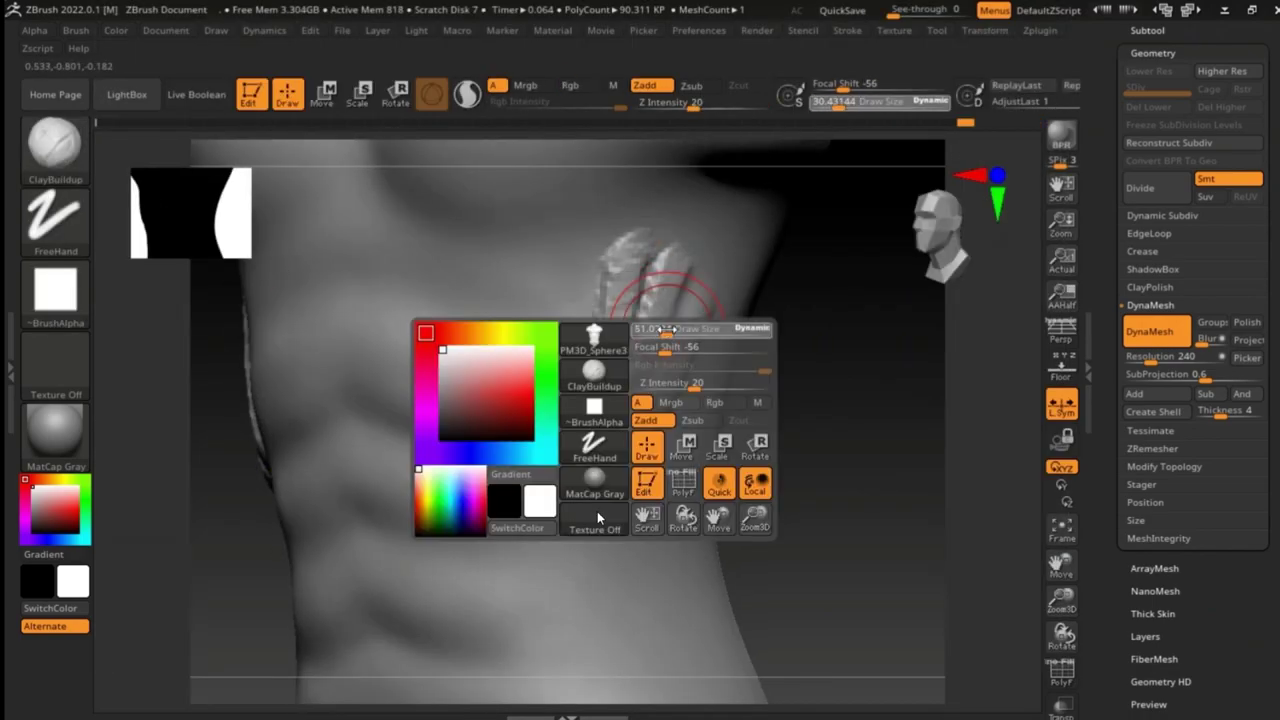
{"action": "left_click_drag", "start_coordinate": [636, 460], "coordinate": [636, 235], "text": "shift"}
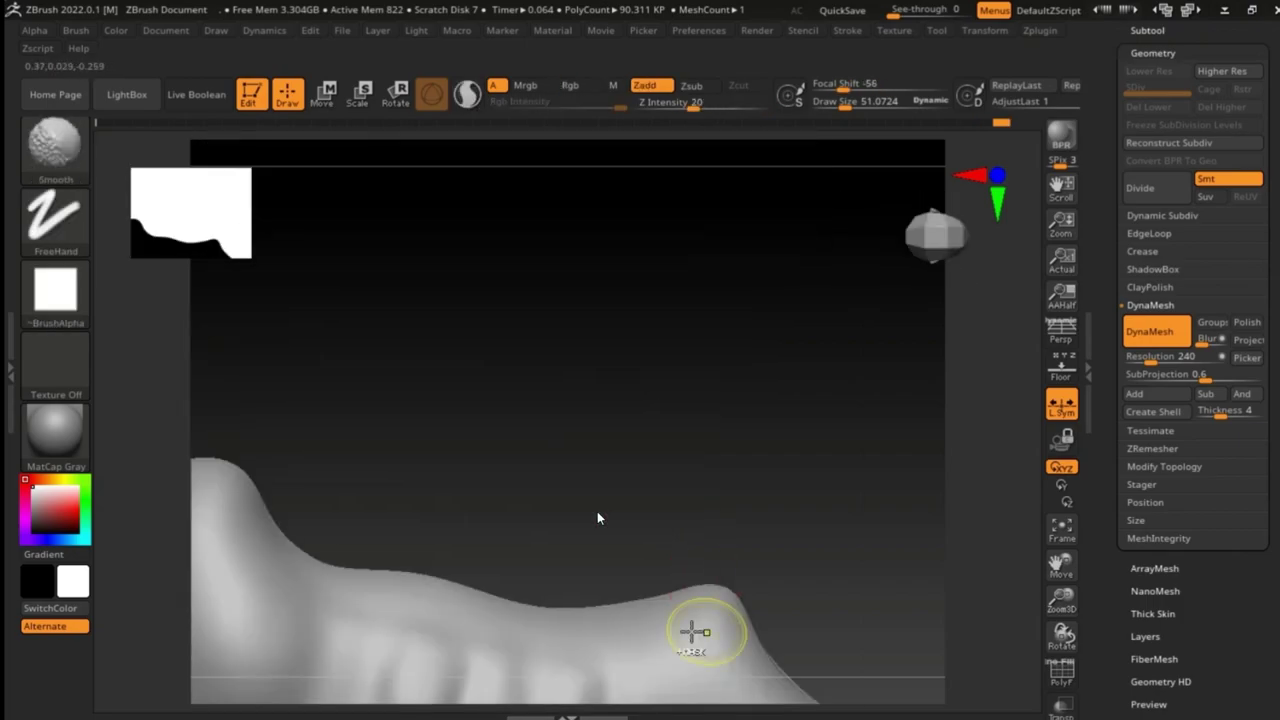
{"action": "right_click_drag", "start_coordinate": [646, 413], "coordinate": [719, 572]}
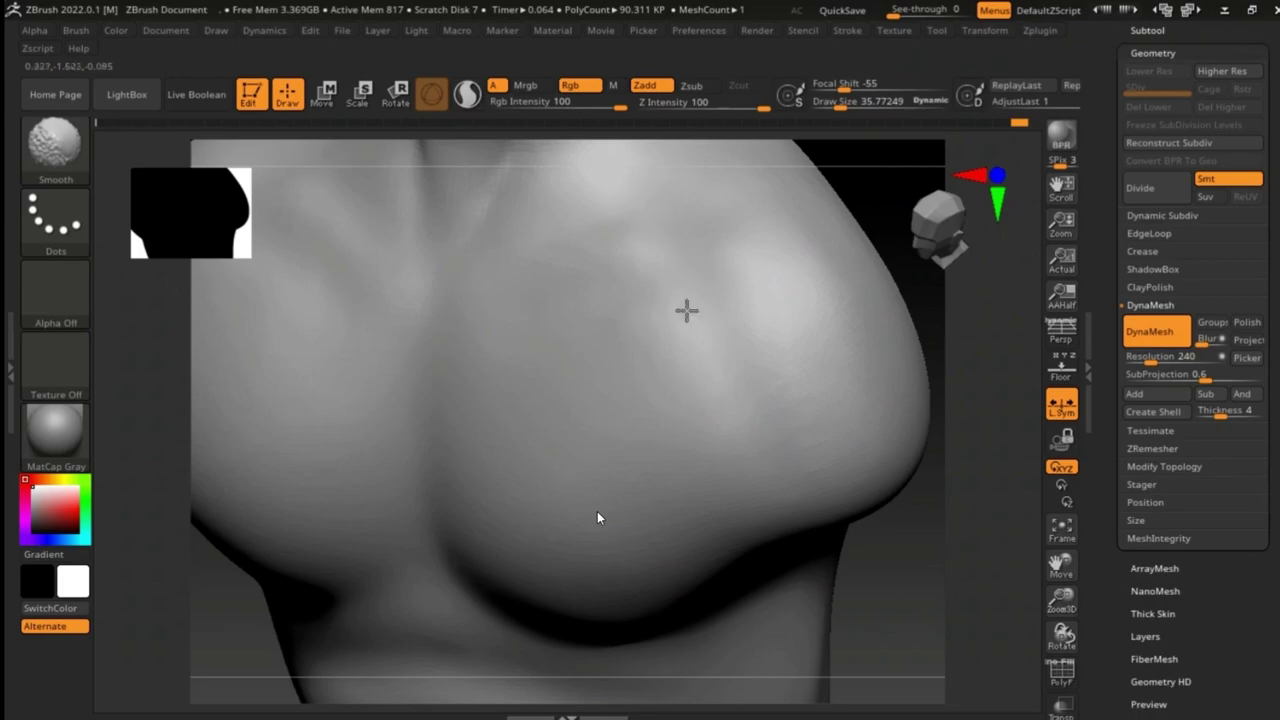
{"action": "key", "text": "b"}
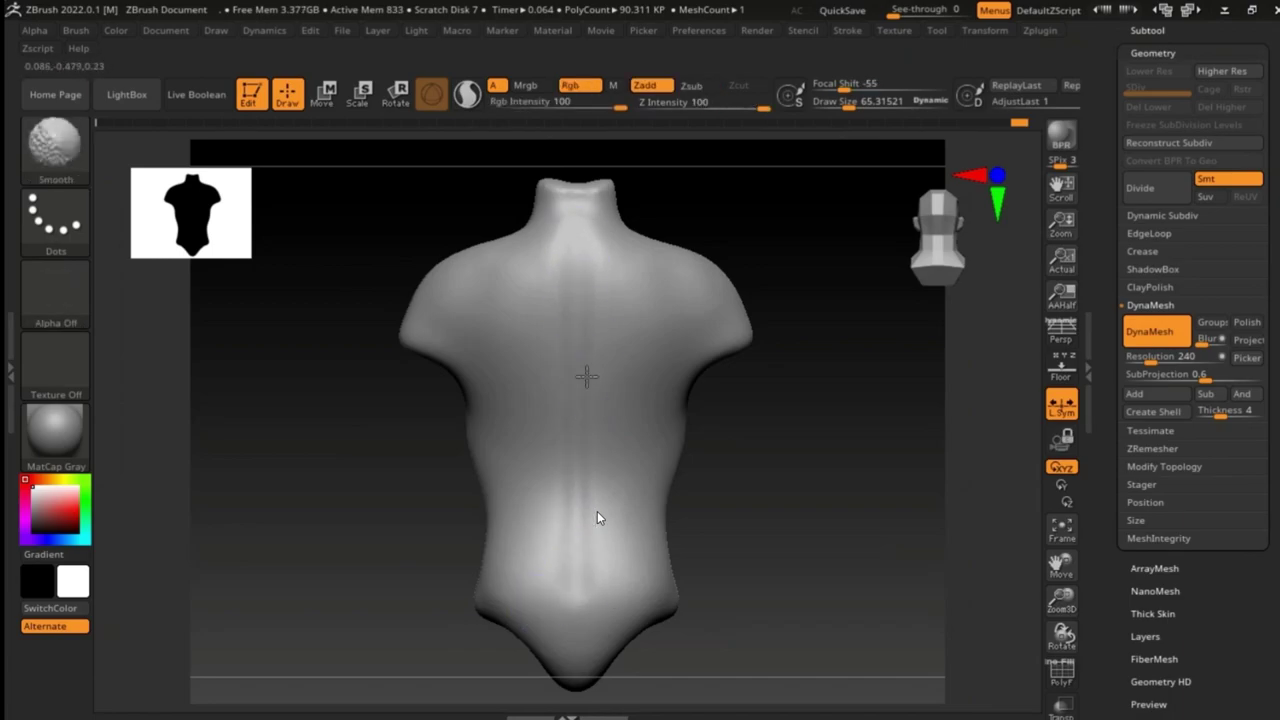
Smooth out the V-shaped crease between the pecs
{"action": "mouse_move", "coordinate": [567, 660]}
{"action": "left_mouse_down"}
{"action": "mouse_move", "coordinate": [666, 491]}
{"action": "mouse_move", "coordinate": [587, 430]}
{"action": "left_mouse_up"}
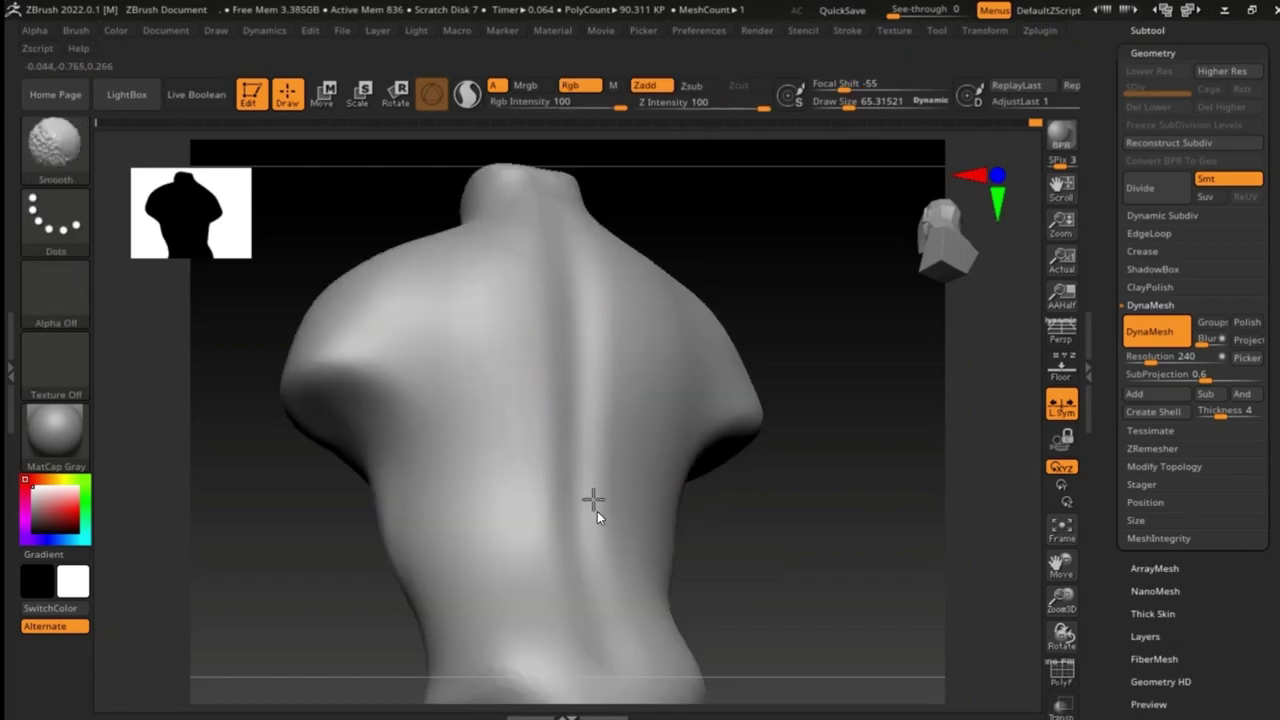
{"action": "right_click_drag", "start_coordinate": [634, 514], "coordinate": [660, 360]}
{"action": "key", "text": "f"}
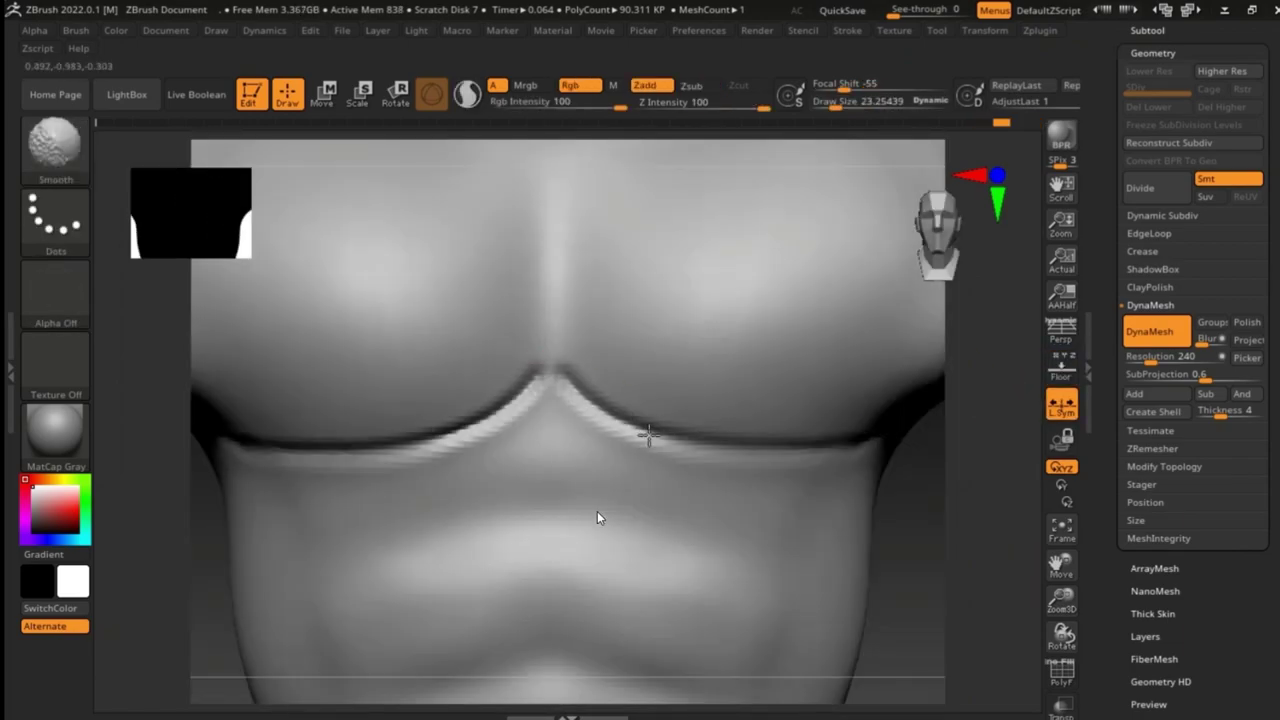
{"action": "left_click_drag", "start_coordinate": [648, 435], "coordinate": [620, 457]}
Stroke a symmetric V-shaped ClayBuildup ridge along the lower edge of the chest
{"action": "right_click_drag", "start_coordinate": [620, 457], "coordinate": [681, 418]}
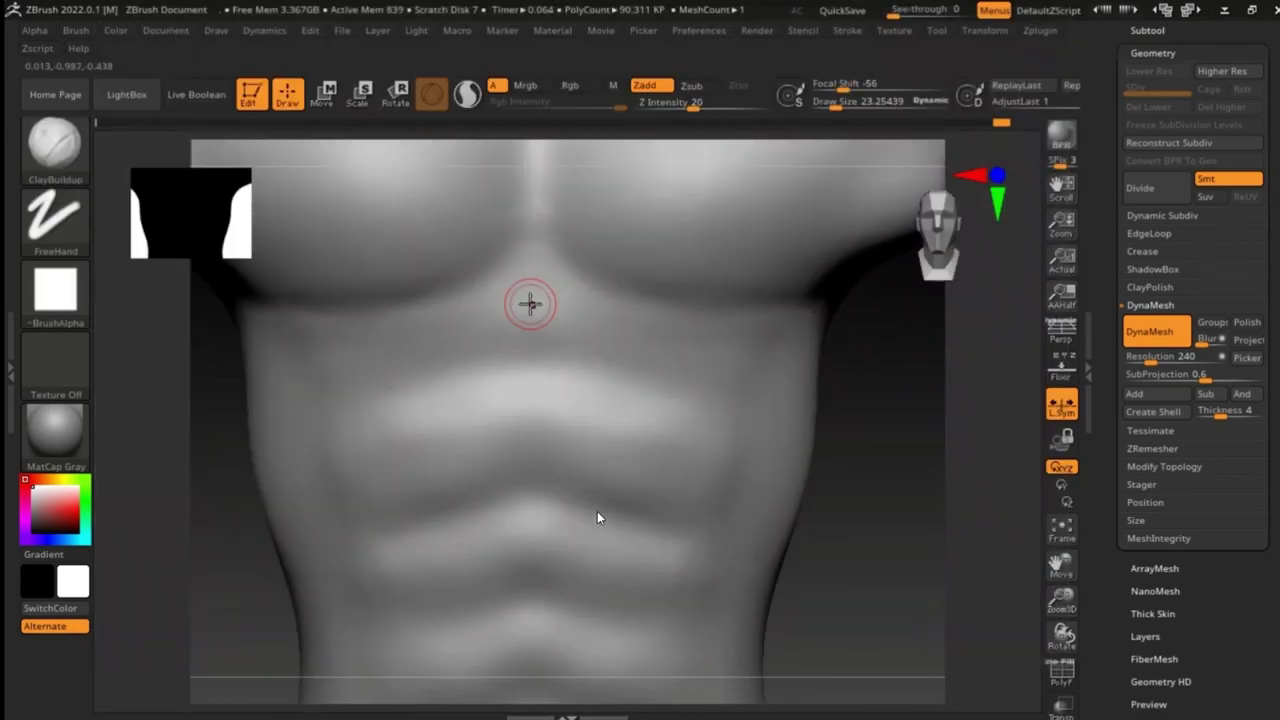
{"action": "mouse_move", "coordinate": [529, 300]}
{"action": "left_mouse_down"}
{"action": "mouse_move", "coordinate": [638, 343]}
{"action": "mouse_move", "coordinate": [660, 330]}
{"action": "mouse_move", "coordinate": [692, 337]}
{"action": "left_mouse_up"}
{"action": "right_click_drag", "start_coordinate": [362, 313], "coordinate": [641, 311]}
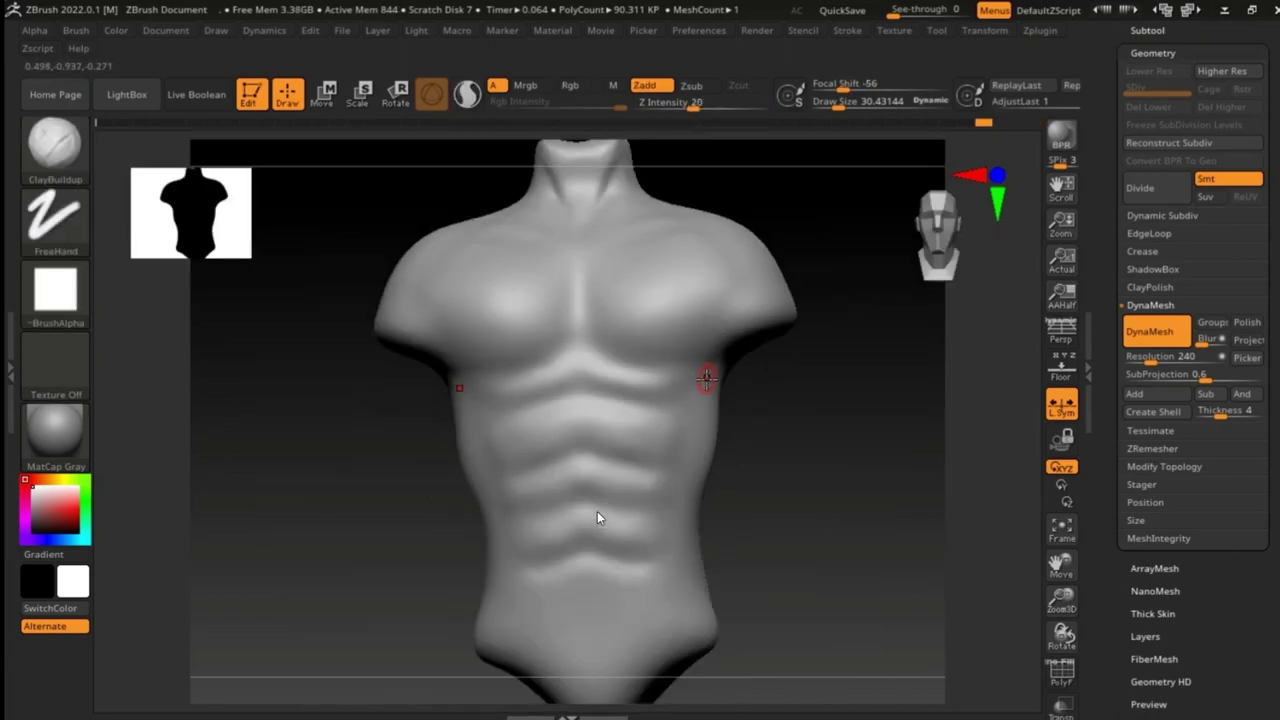
{"action": "mouse_move", "coordinate": [698, 383]}
{"action": "right_mouse_down", "text": "ctrl"}
{"action": "mouse_move", "coordinate": [713, 428]}
{"action": "mouse_move", "coordinate": [643, 286]}
{"action": "right_mouse_up", "text": "ctrl"}
{"action": "key", "text": "space"}
Select the Move brush from the brush library (B, M, V)
{"action": "key", "text": "b"}
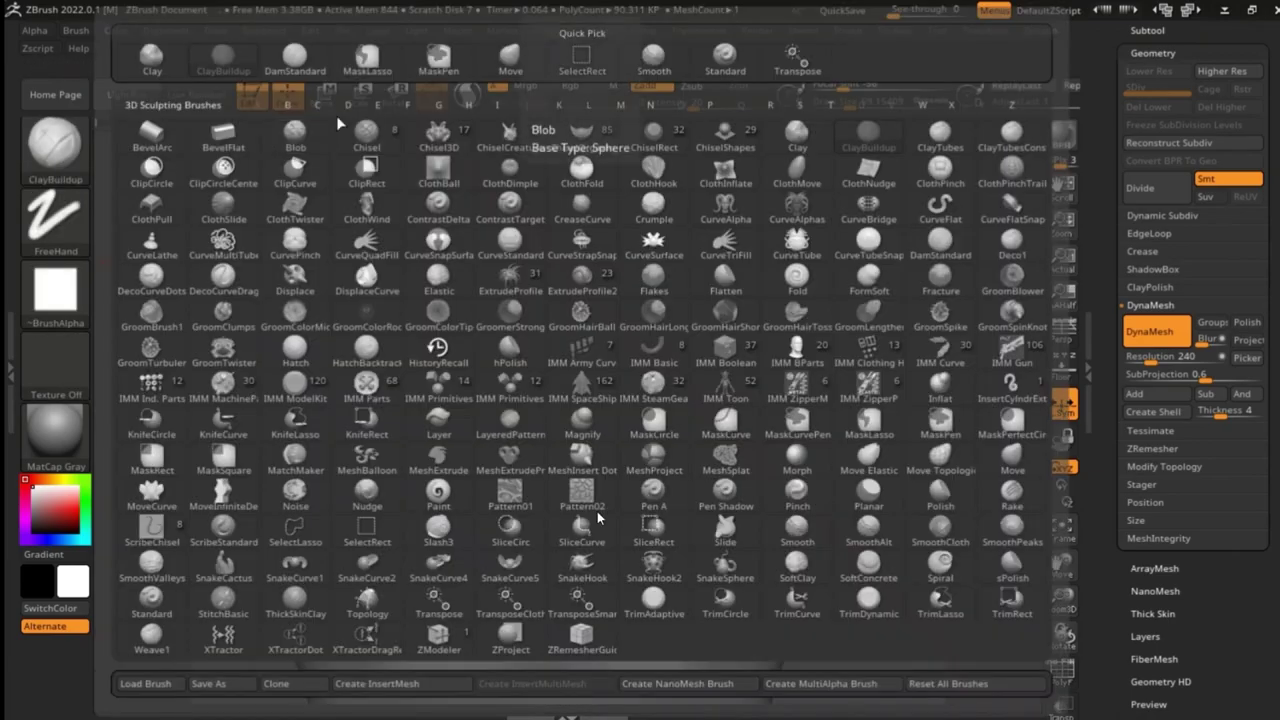
{"action": "key", "text": "m"}
{"action": "key", "text": "v"}
{"action": "key", "text": "space"}
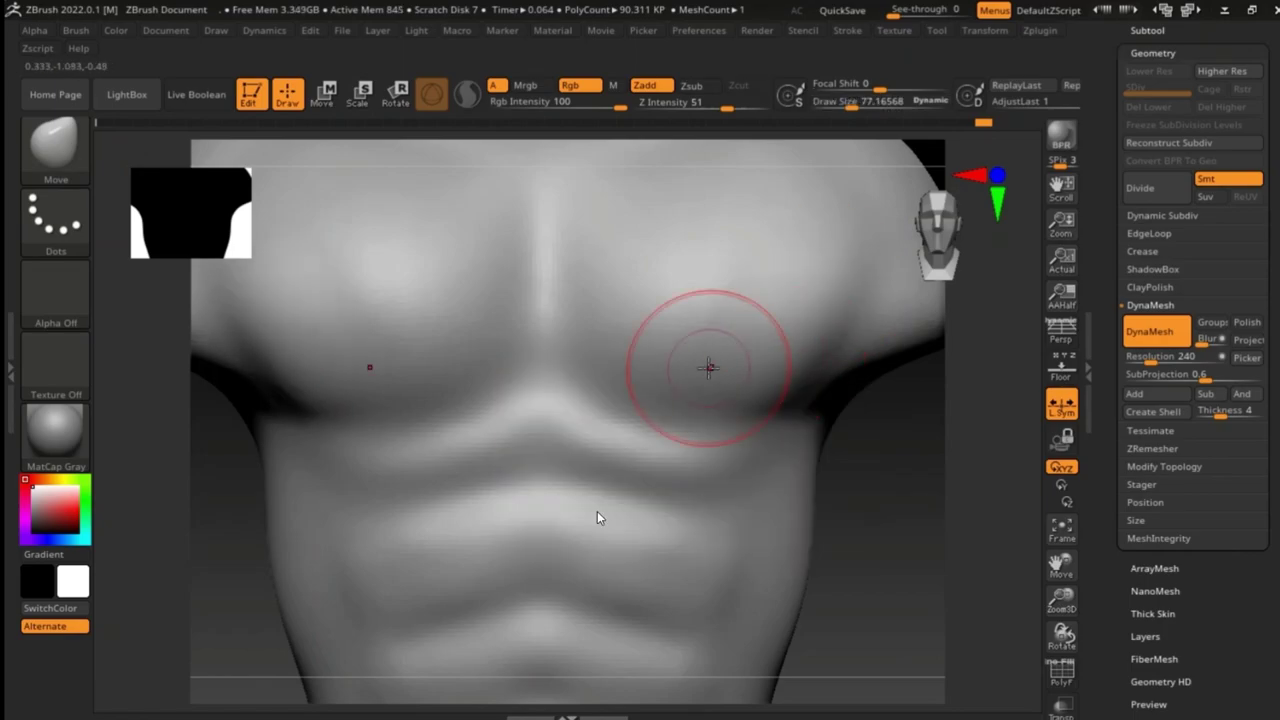
Pull the chest and ribcage side forms into shape with the Move brush
{"action": "mouse_move", "coordinate": [558, 243]}
{"action": "right_mouse_down"}
{"action": "mouse_move", "coordinate": [748, 323]}
{"action": "mouse_move", "coordinate": [751, 443]}
{"action": "mouse_move", "coordinate": [677, 423]}
{"action": "mouse_move", "coordinate": [650, 330]}
{"action": "mouse_move", "coordinate": [531, 289]}
{"action": "mouse_move", "coordinate": [671, 349]}
{"action": "mouse_move", "coordinate": [674, 386]}
{"action": "mouse_move", "coordinate": [733, 318]}
{"action": "right_mouse_up"}
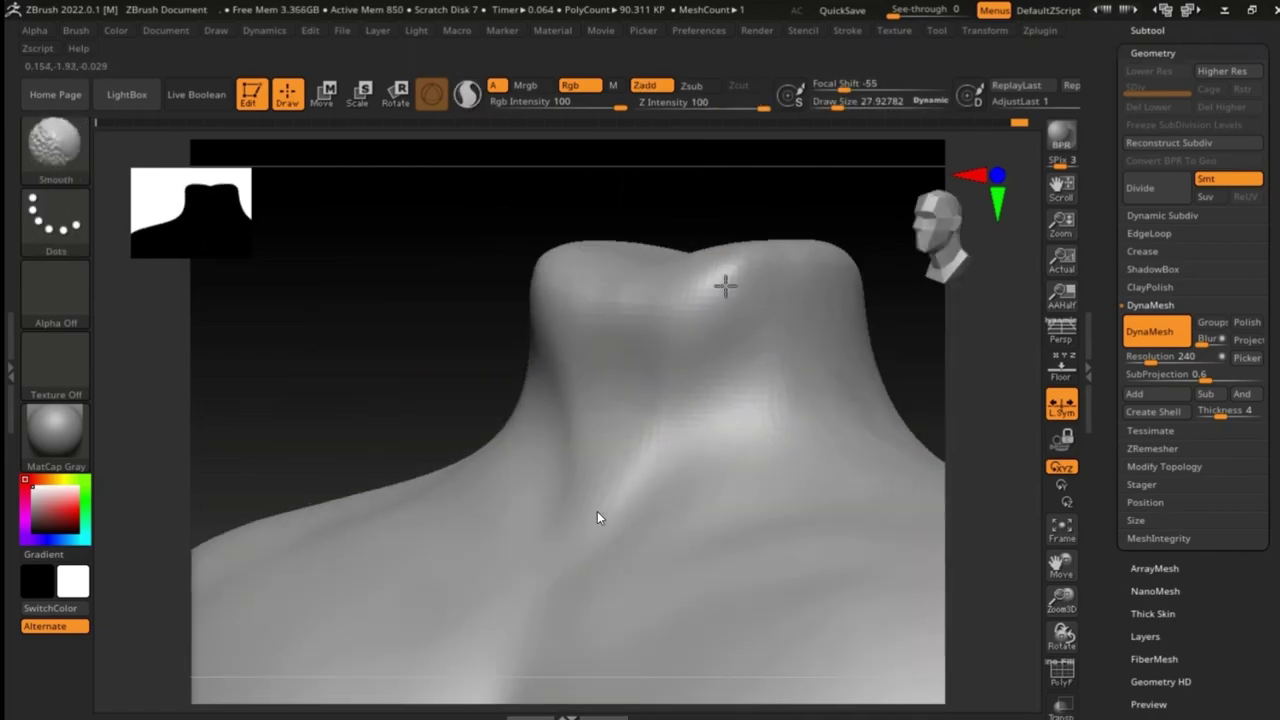
{"action": "mouse_move", "coordinate": [768, 435]}
{"action": "right_mouse_down", "text": "ctrl"}
{"action": "mouse_move", "coordinate": [683, 429]}
{"action": "mouse_move", "coordinate": [706, 426]}
{"action": "mouse_move", "coordinate": [567, 291]}
{"action": "right_mouse_up", "text": "ctrl"}
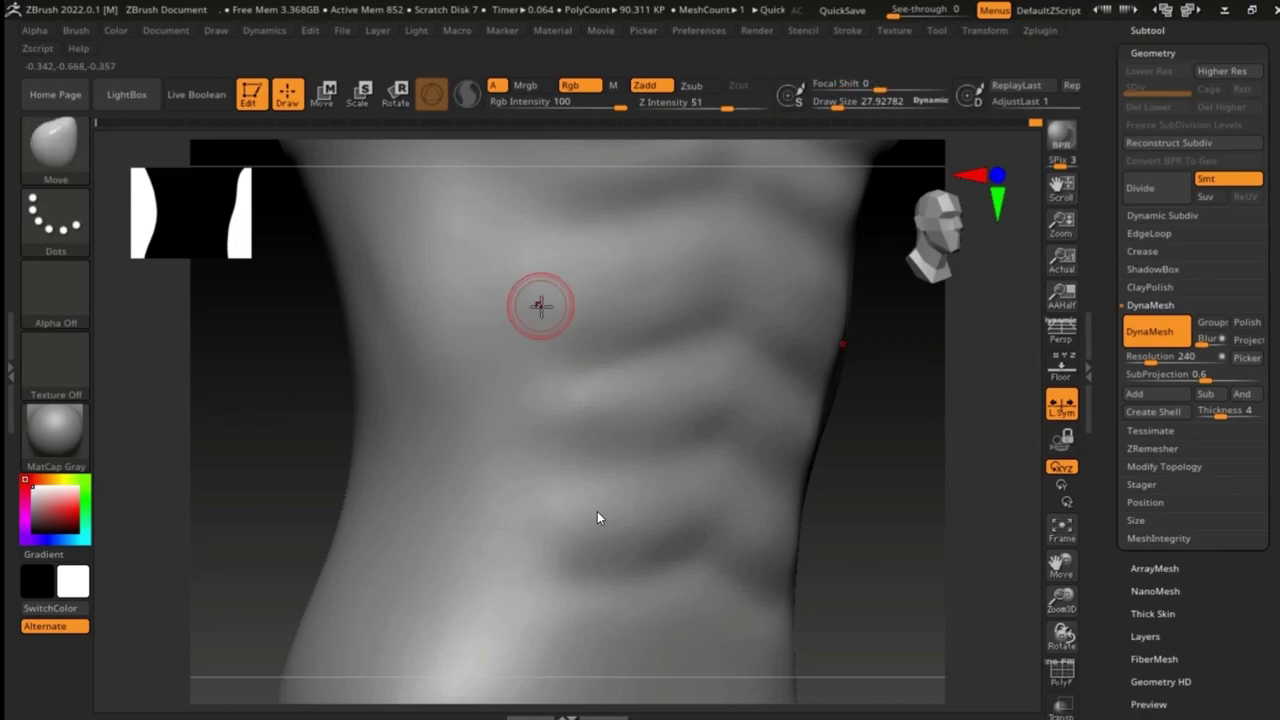
{"action": "mouse_move", "coordinate": [575, 355]}
{"action": "right_mouse_down", "text": "shift"}
{"action": "mouse_move", "coordinate": [604, 331]}
{"action": "mouse_move", "coordinate": [647, 326]}
{"action": "mouse_move", "coordinate": [610, 438]}
{"action": "right_mouse_up", "text": "shift"}
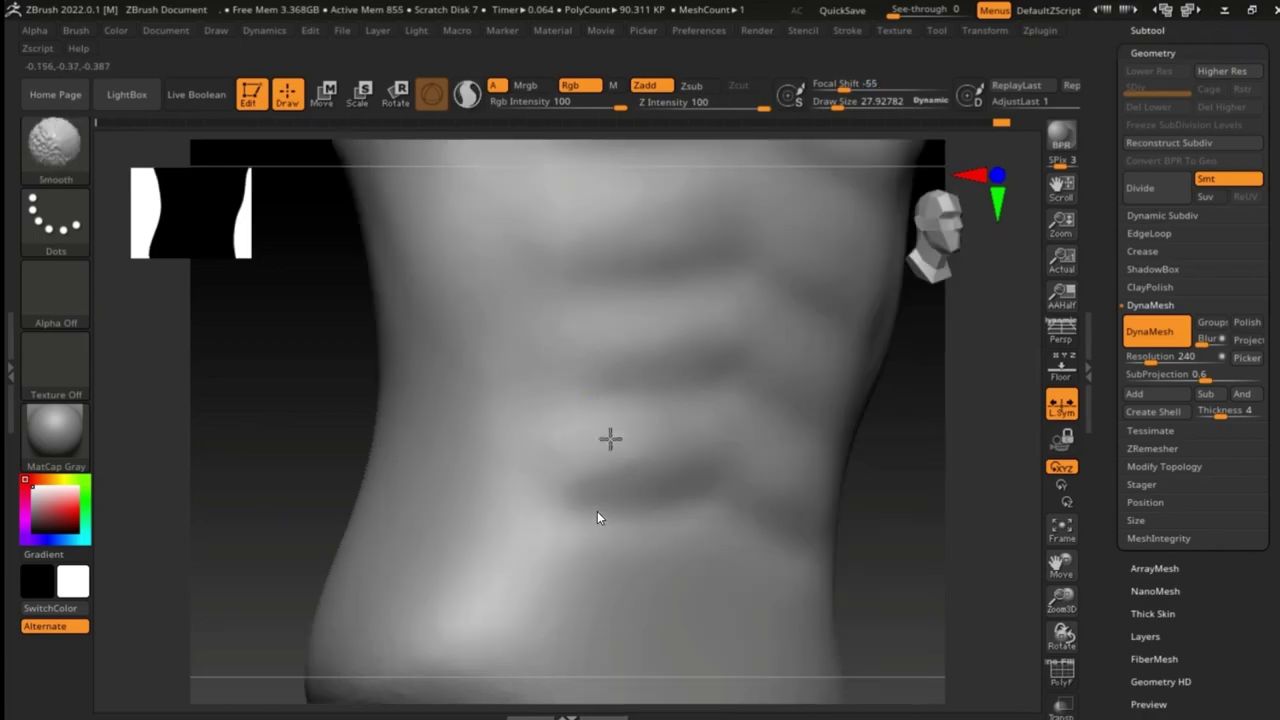
{"action": "mouse_move", "coordinate": [532, 459]}
{"action": "right_mouse_down", "text": "shift"}
{"action": "mouse_move", "coordinate": [610, 455]}
{"action": "mouse_move", "coordinate": [666, 409]}
{"action": "mouse_move", "coordinate": [571, 428]}
{"action": "right_mouse_up", "text": "shift"}
Smooth the torso sides and neck into a rounded column, and show the floor grid
{"action": "key", "text": "shift"}
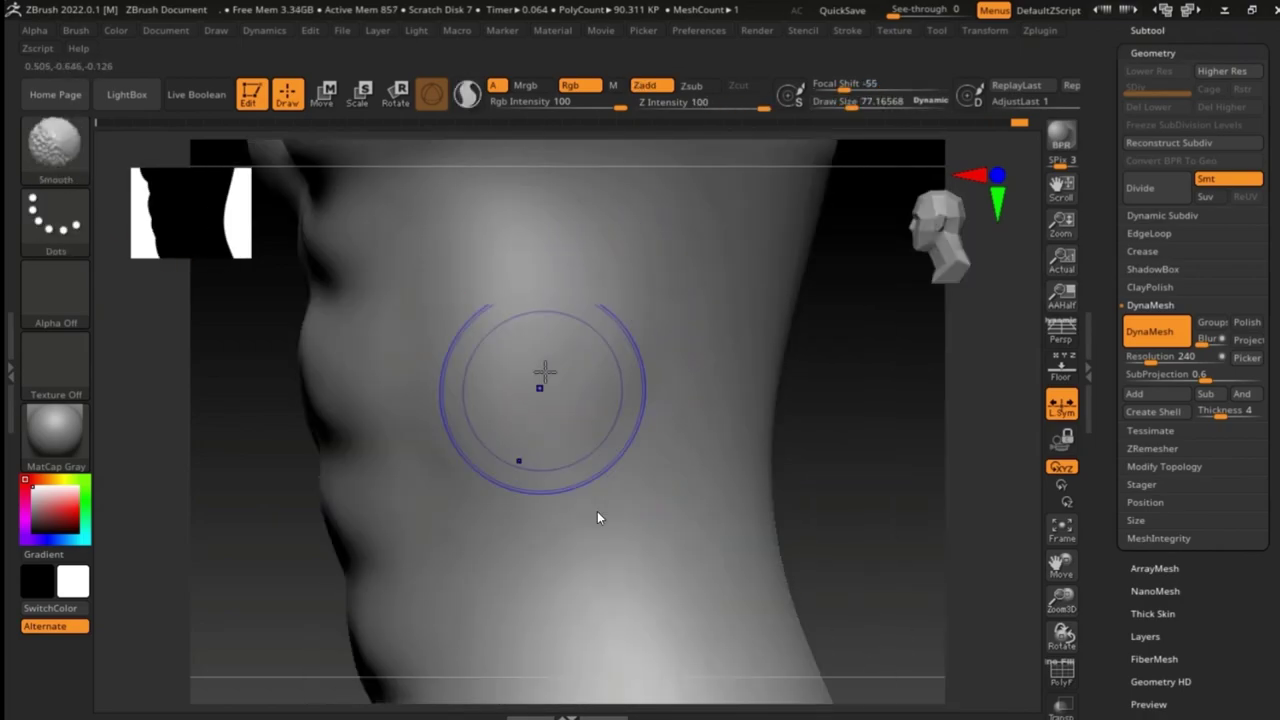
{"action": "key", "text": "f"}
{"action": "mouse_move", "coordinate": [586, 286]}
{"action": "right_mouse_down"}
{"action": "mouse_move", "coordinate": [586, 337]}
{"action": "mouse_move", "coordinate": [537, 294]}
{"action": "mouse_move", "coordinate": [609, 247]}
{"action": "right_mouse_up"}
{"action": "mouse_move", "coordinate": [620, 352]}
{"action": "right_mouse_down"}
{"action": "mouse_move", "coordinate": [586, 266]}
{"action": "mouse_move", "coordinate": [586, 363]}
{"action": "mouse_move", "coordinate": [563, 327]}
{"action": "mouse_move", "coordinate": [523, 347]}
{"action": "right_mouse_up"}
{"action": "left_click", "coordinate": [1062, 368]}
{"action": "mouse_move", "coordinate": [700, 300]}
{"action": "right_mouse_down"}
{"action": "mouse_move", "coordinate": [572, 241]}
{"action": "mouse_move", "coordinate": [517, 312]}
{"action": "right_mouse_up"}
{"action": "key", "text": "space"}
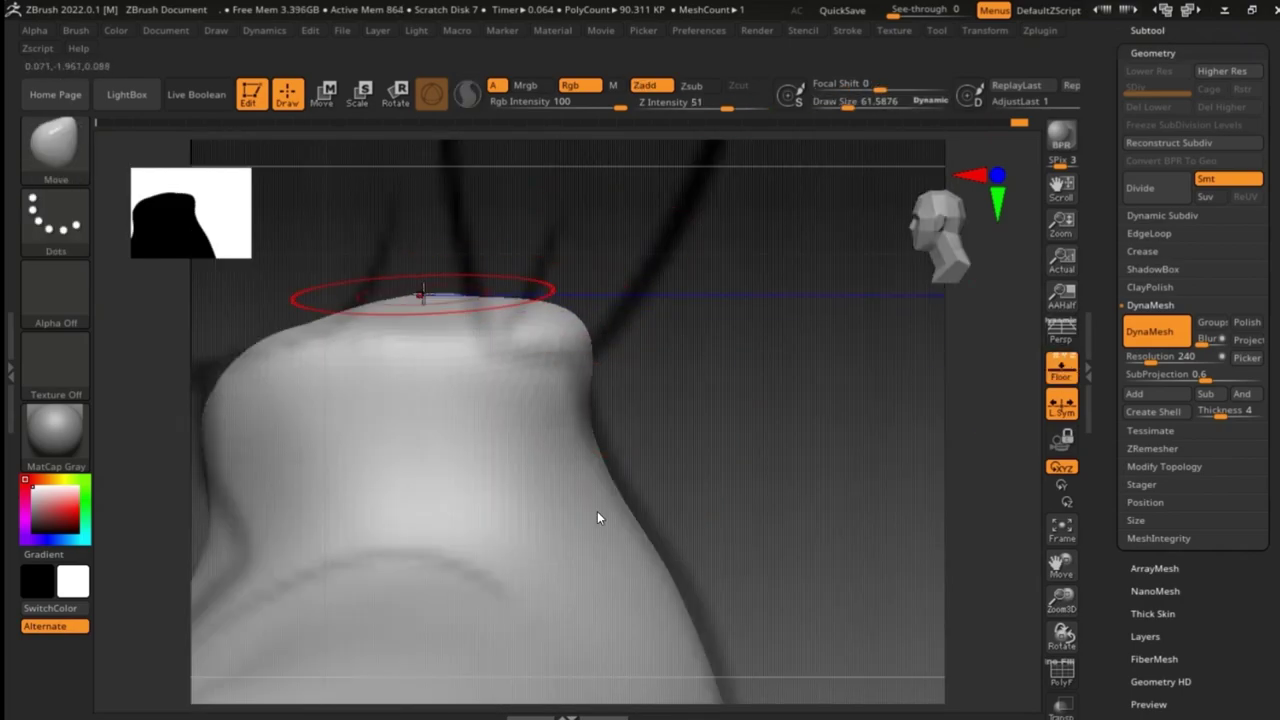
{"action": "mouse_move", "coordinate": [421, 294]}
{"action": "right_mouse_down"}
{"action": "mouse_move", "coordinate": [646, 209]}
{"action": "mouse_move", "coordinate": [557, 366]}
{"action": "right_mouse_up"}
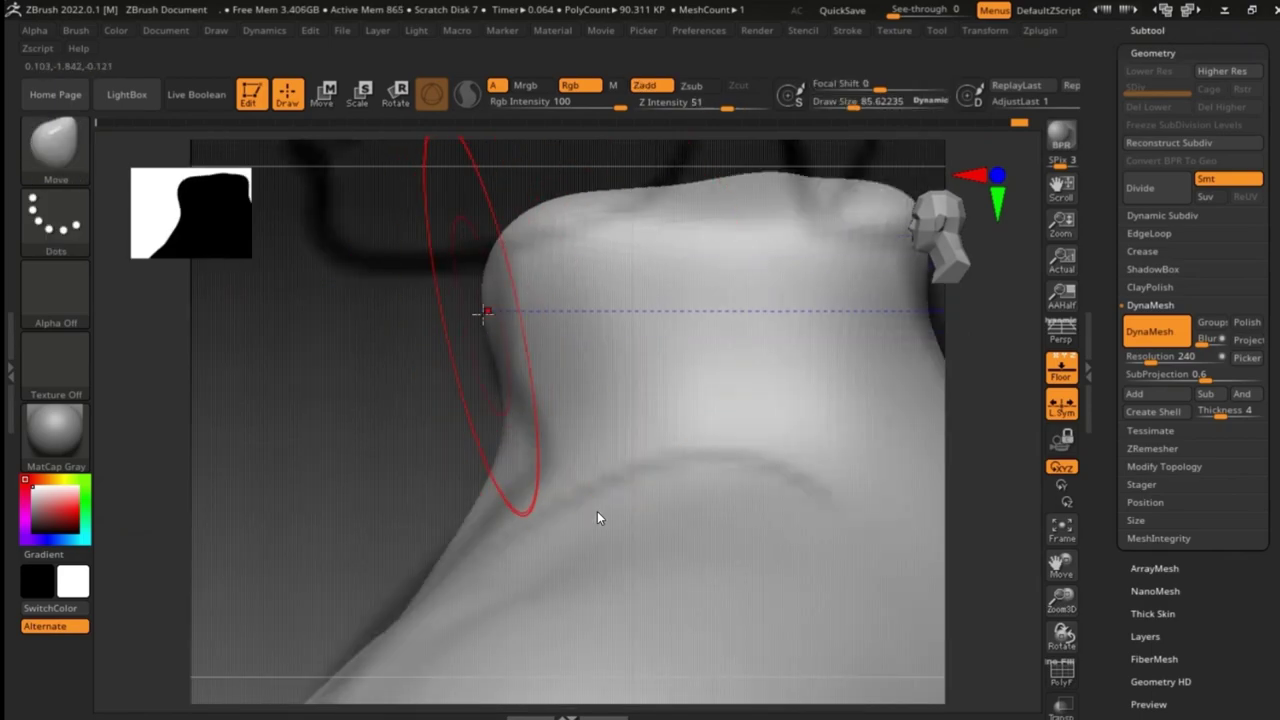
{"action": "mouse_move", "coordinate": [485, 312]}
{"action": "right_mouse_down"}
{"action": "mouse_move", "coordinate": [606, 257]}
{"action": "mouse_move", "coordinate": [534, 271]}
{"action": "mouse_move", "coordinate": [669, 320]}
{"action": "mouse_move", "coordinate": [686, 374]}
{"action": "mouse_move", "coordinate": [664, 481]}
{"action": "mouse_move", "coordinate": [583, 543]}
{"action": "mouse_move", "coordinate": [586, 357]}
{"action": "mouse_move", "coordinate": [625, 362]}
{"action": "mouse_move", "coordinate": [551, 500]}
{"action": "right_mouse_up"}
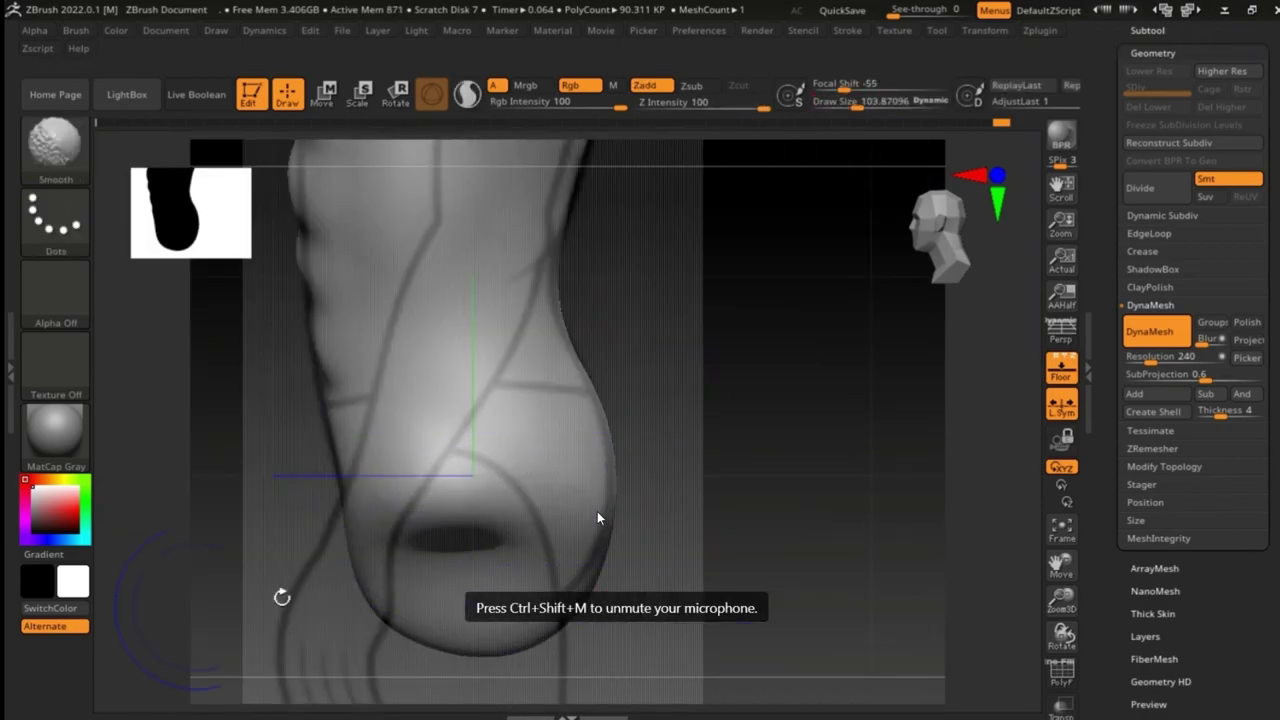